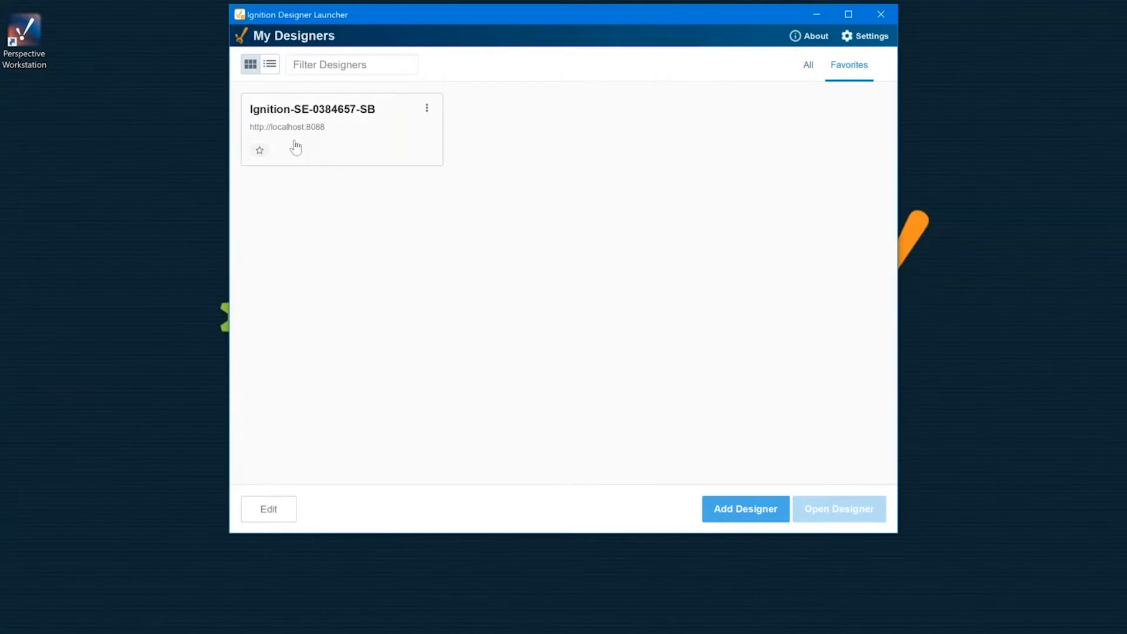
Step: Launch the Designer for the localhost:8088 gateway and log in as admin with the account password
click(337, 119)
click(827, 509)
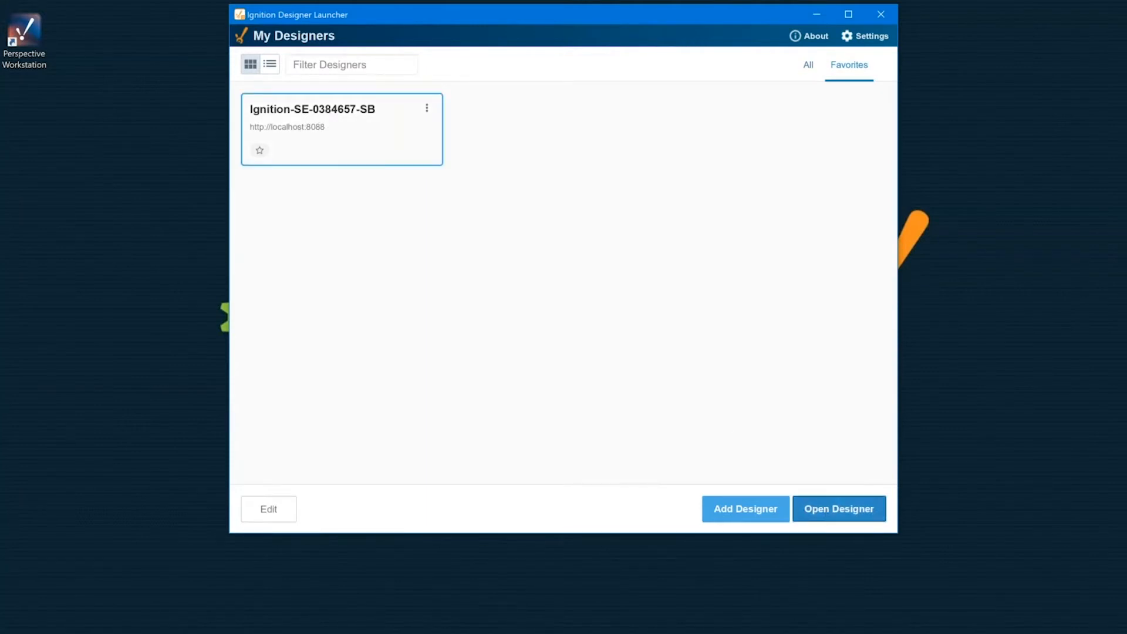
text(admin)
key(Tab)
text(********)
key(Return)
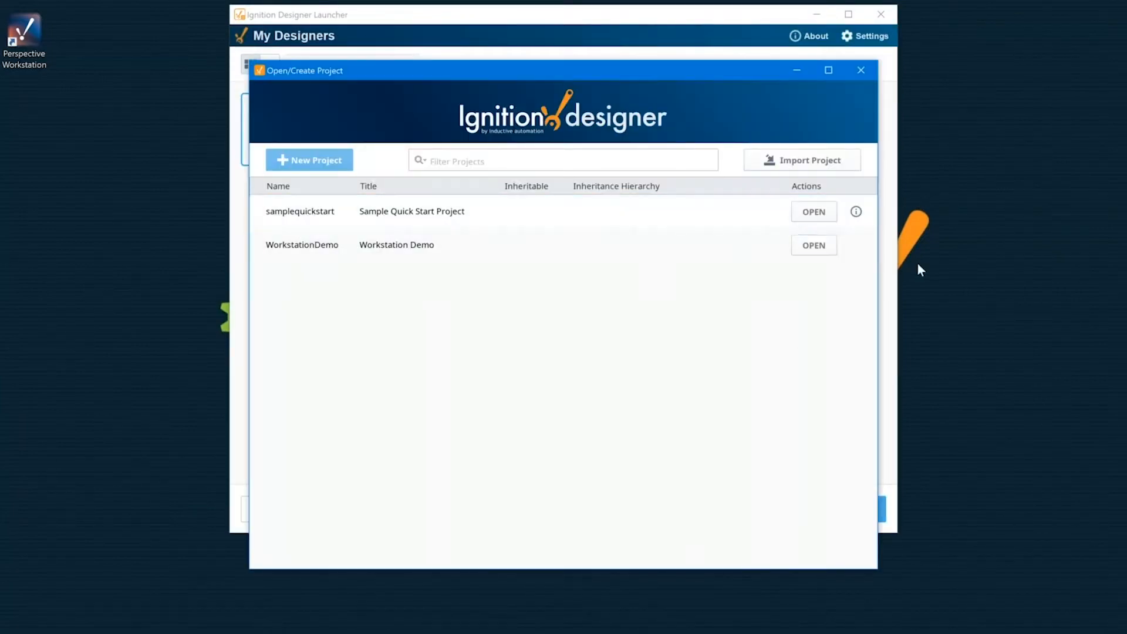
Step: Open the WorkstationDemo project and expand Perspective's Views and Page folders in the project tree
click(814, 245)
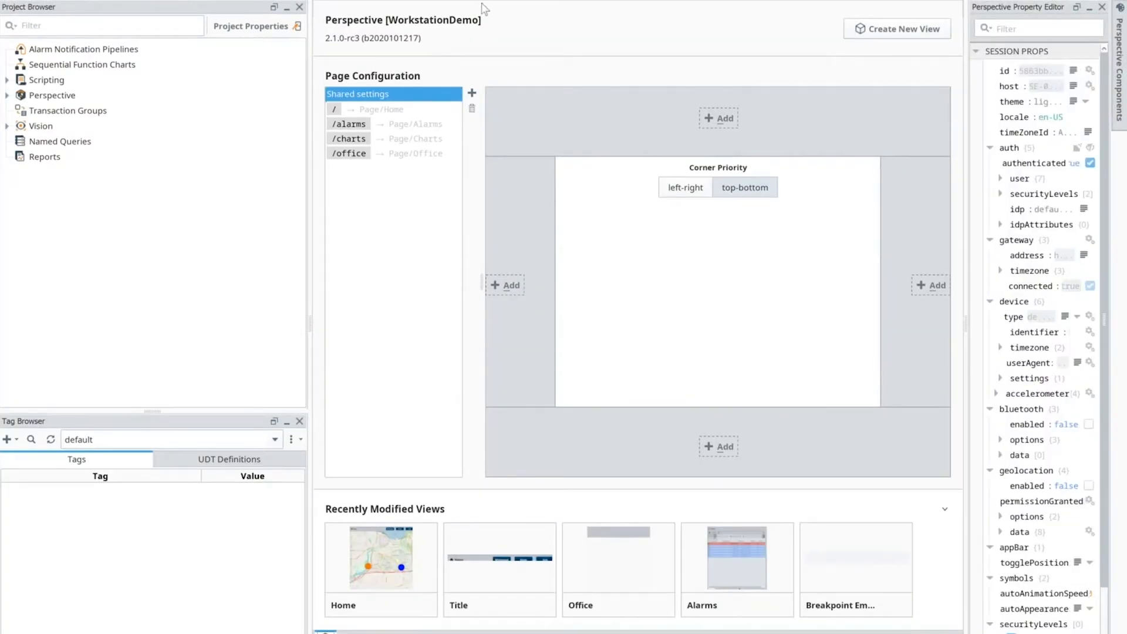
double_click(41, 100)
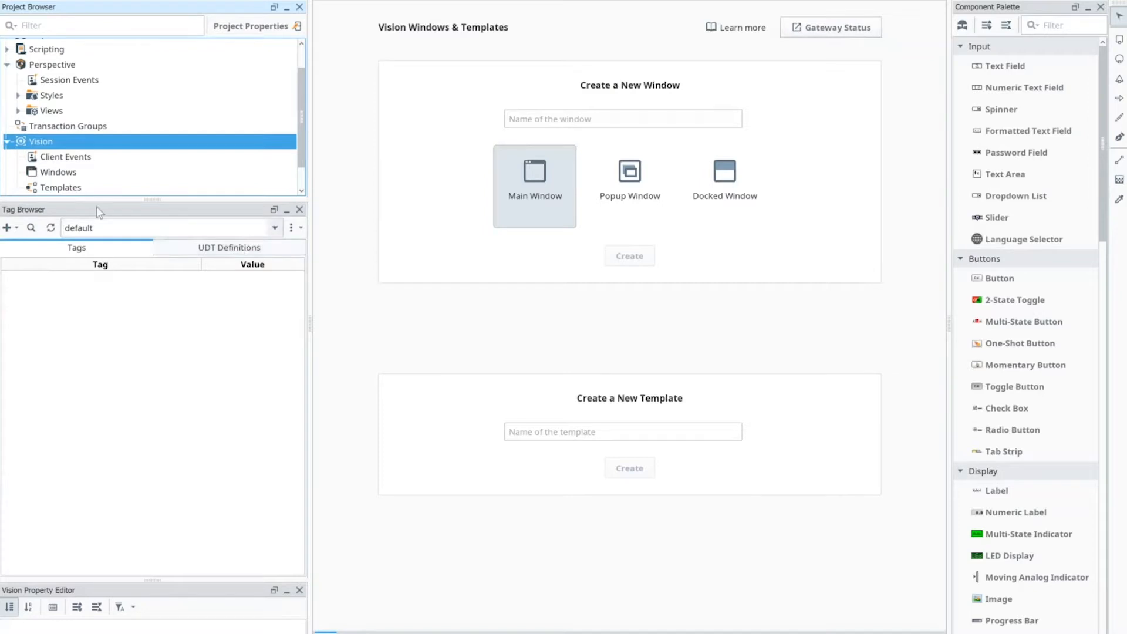
click(44, 69)
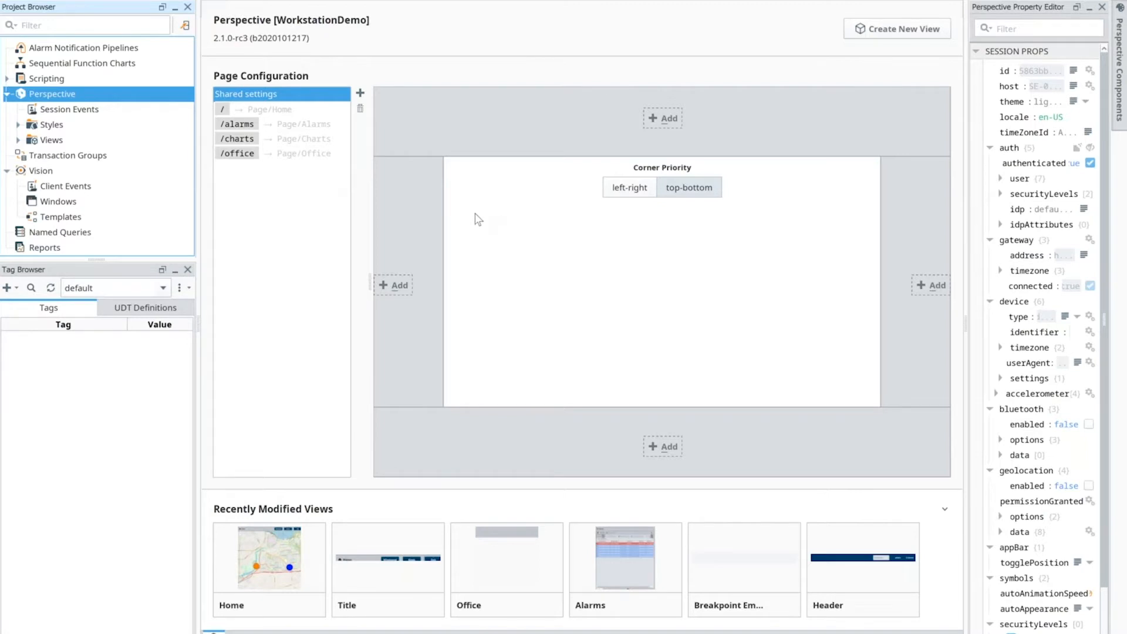
click(18, 139)
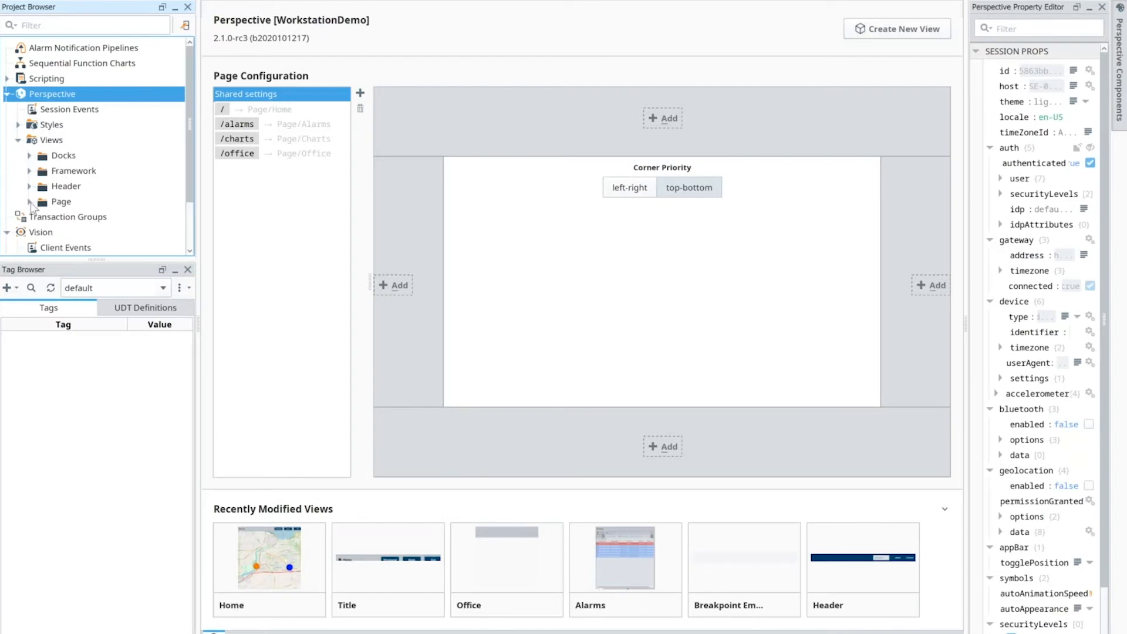
click(30, 201)
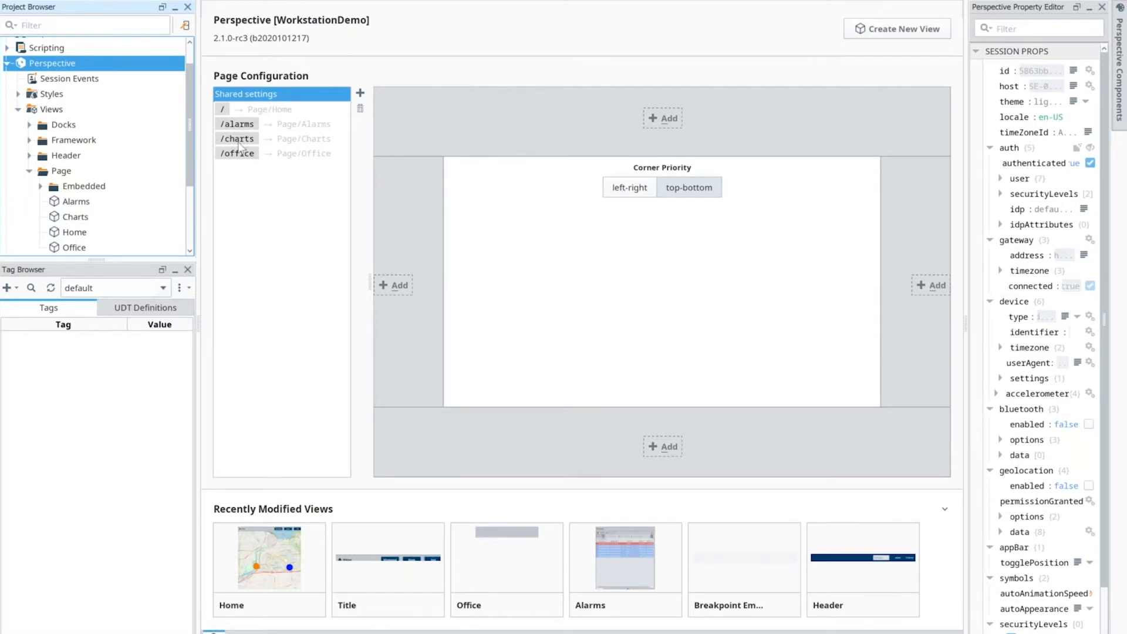
Step: Examine the page configurations of /, /alarms, /charts and /office, and return to the / page
click(268, 111)
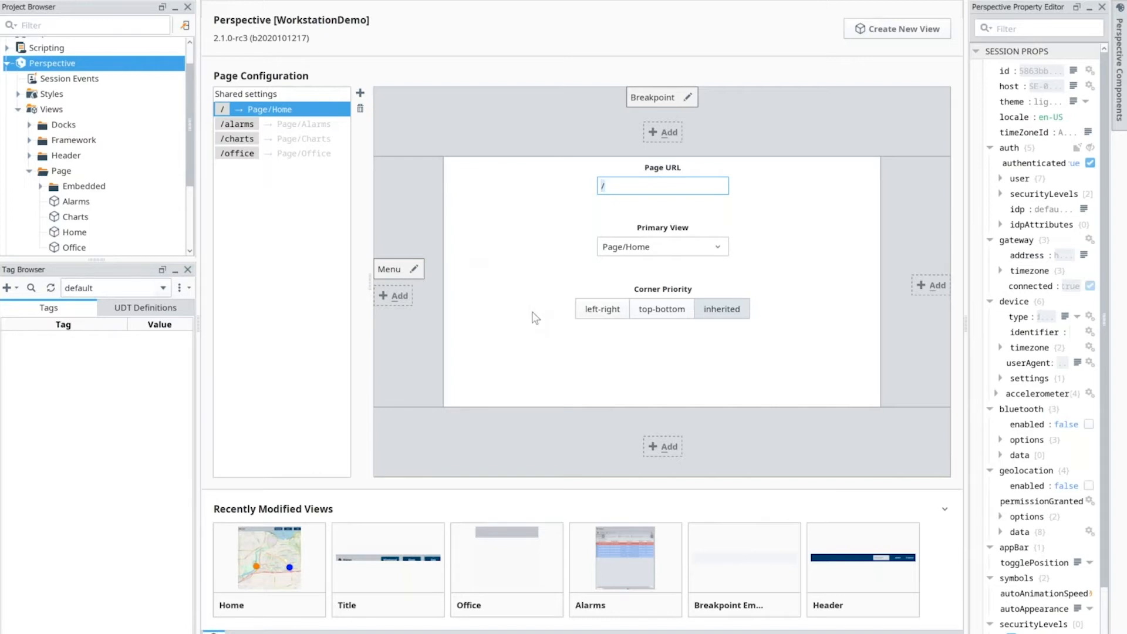
click(289, 126)
click(287, 140)
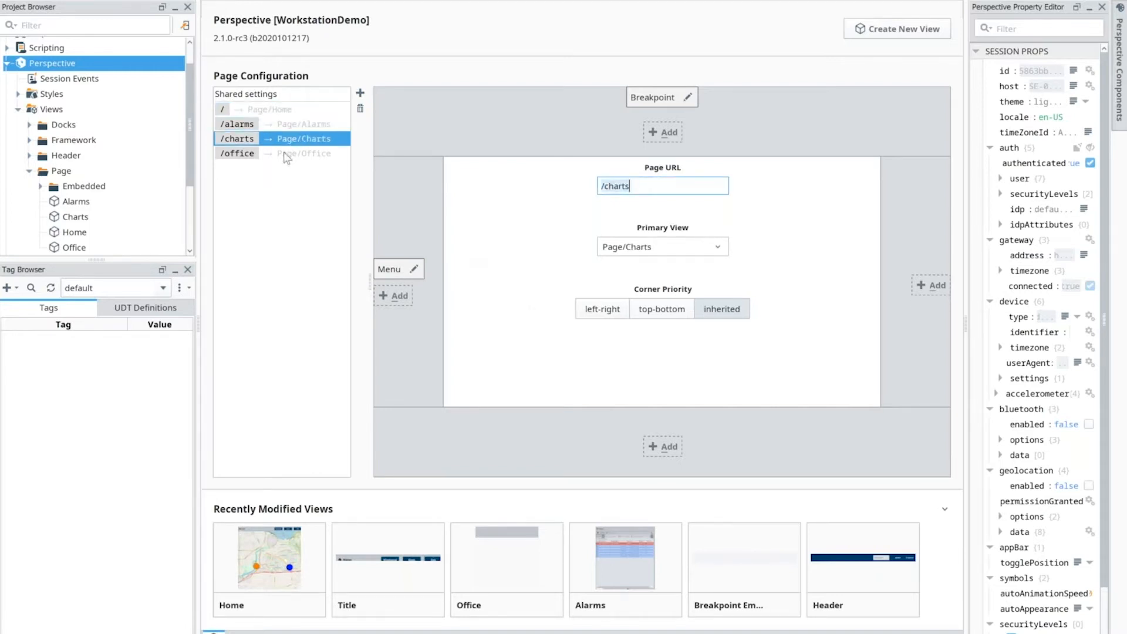
click(282, 154)
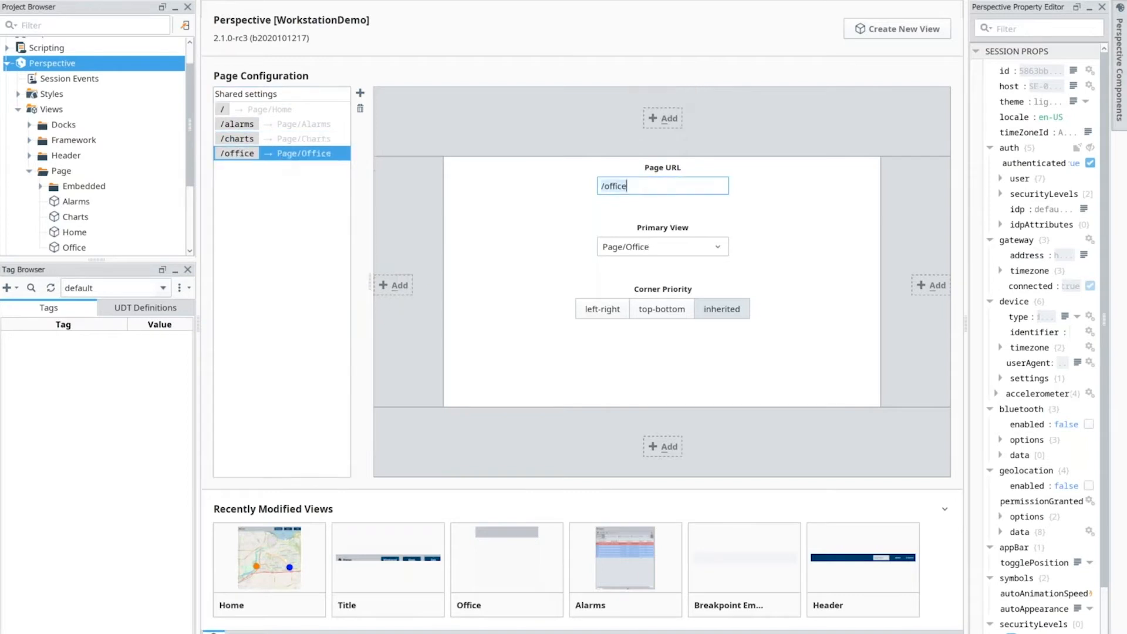
click(269, 111)
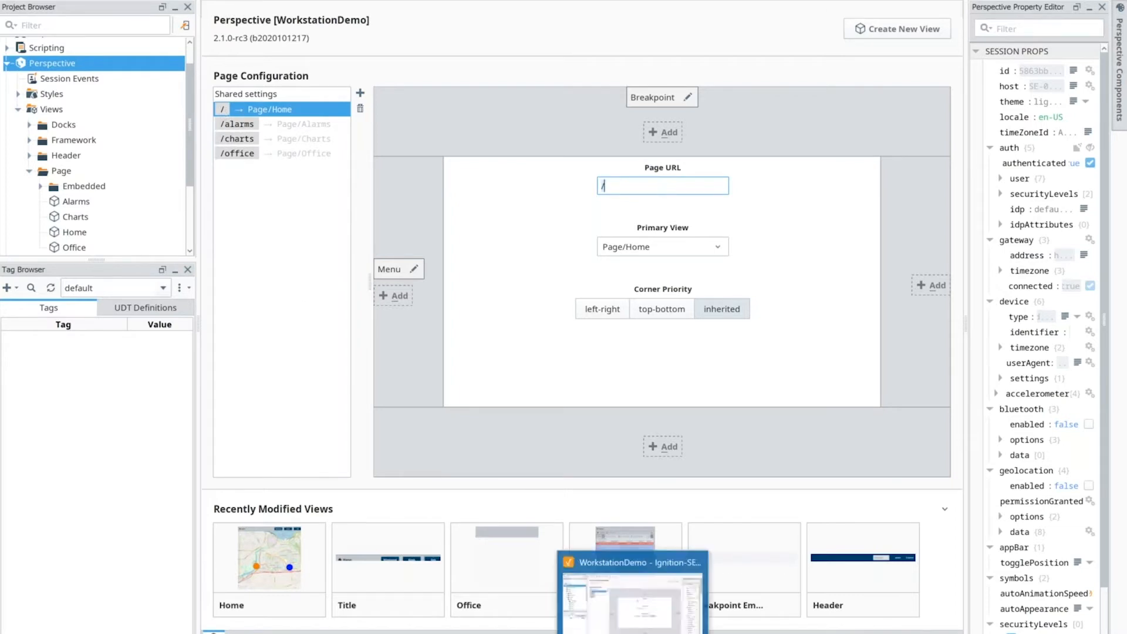
Step: Switch to Perspective Workstation and open the display page configuration of the Workstation Demo application
mouse_move(597, 633)
click(597, 586)
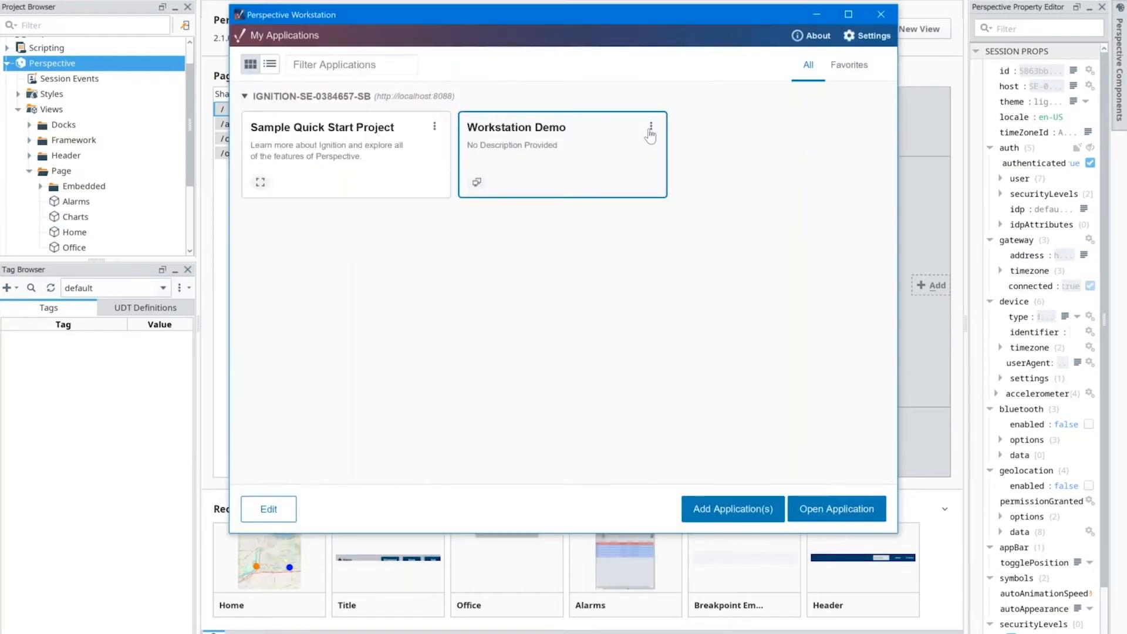
click(650, 126)
click(673, 134)
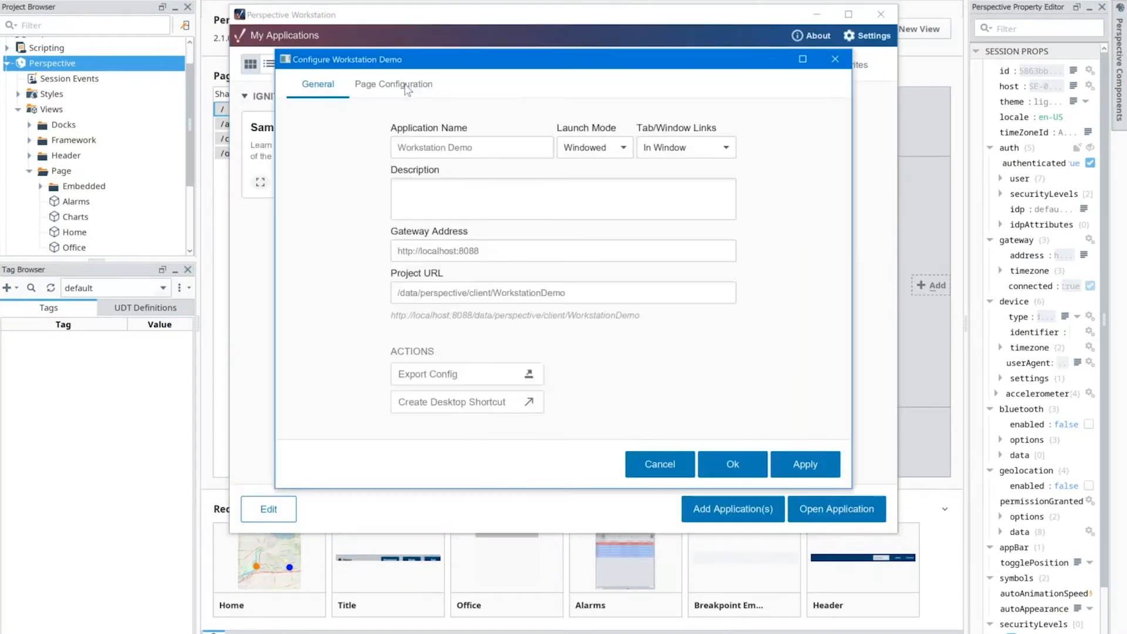
click(411, 85)
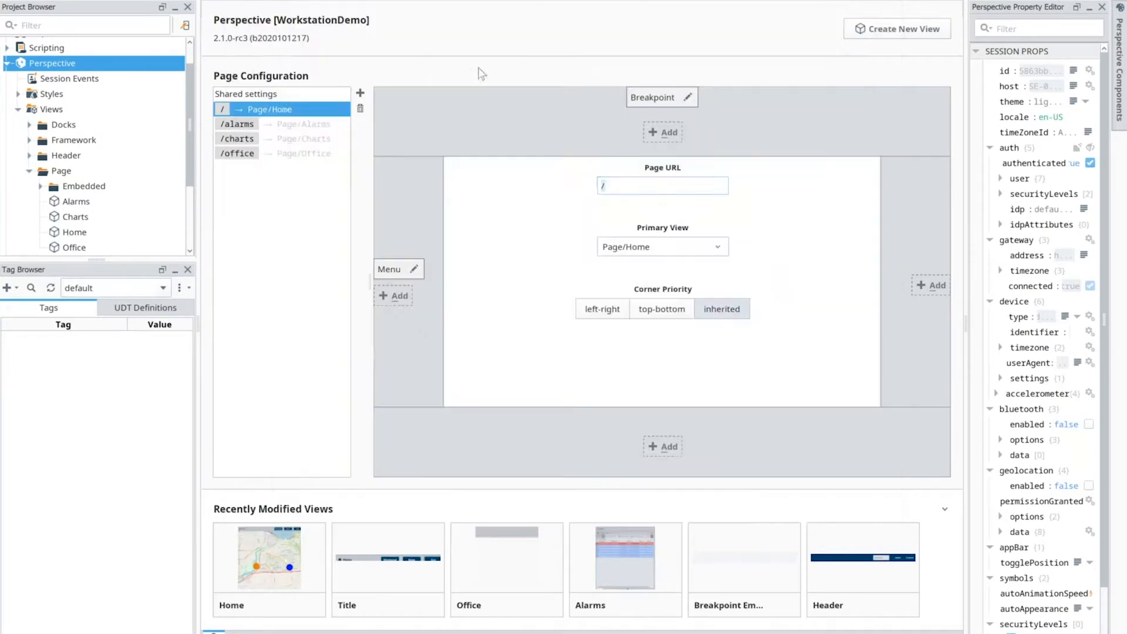
Step: Compare the Designer's /office page with the page assigned to Display 2, and close the application configuration
click(267, 158)
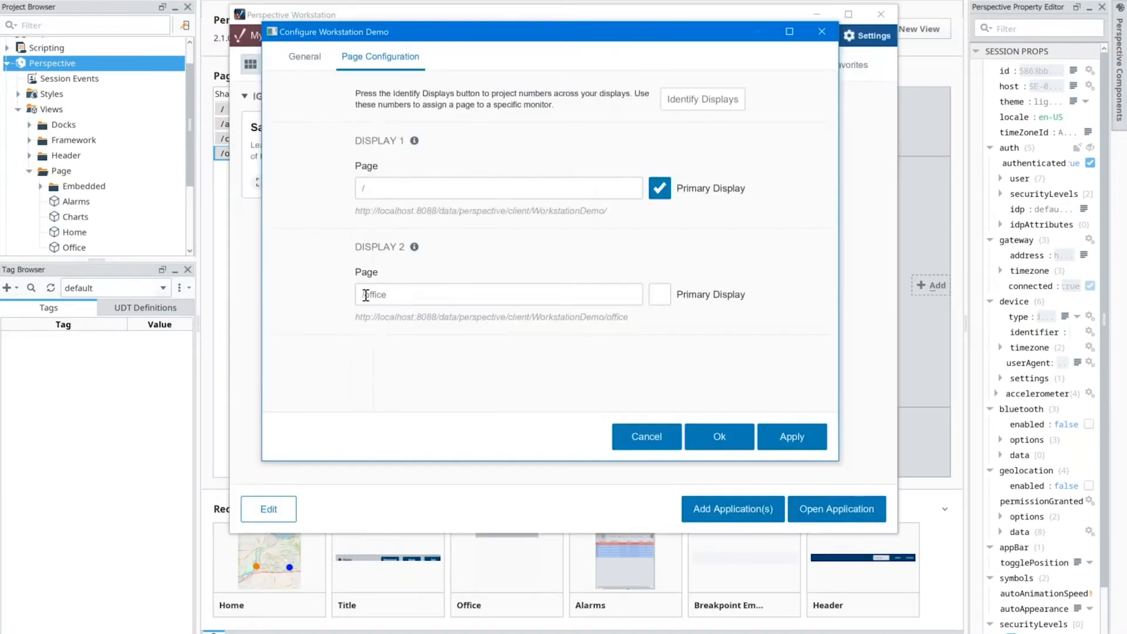
double_click(365, 295)
click(822, 31)
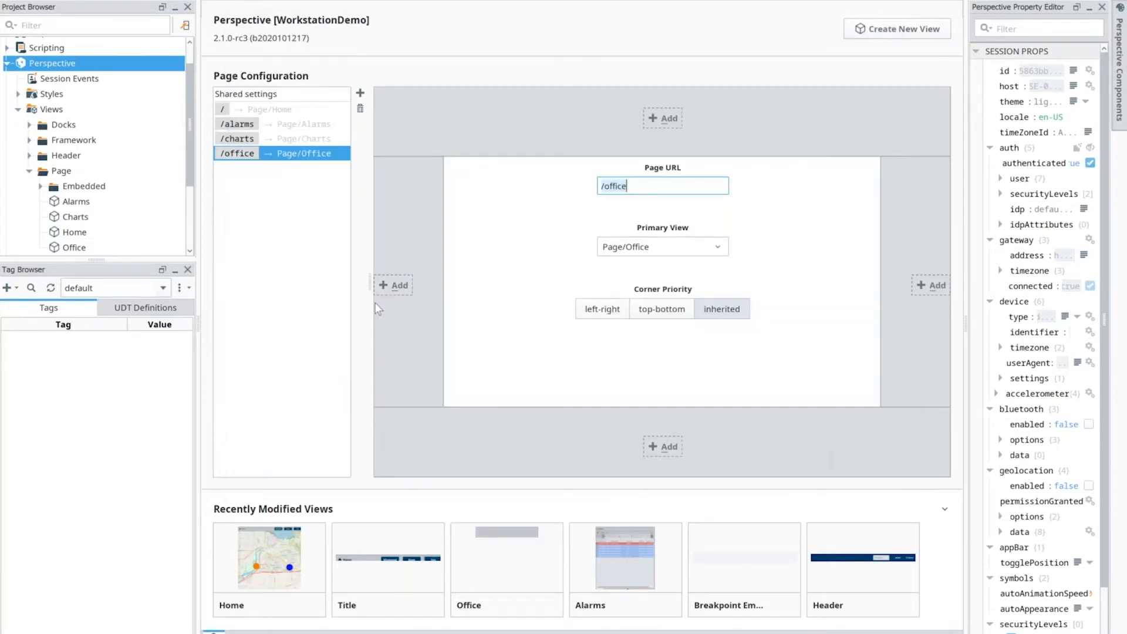
Step: Open the Home view and expand the Map component's layers.ui.marker properties down to marker 0
click(281, 560)
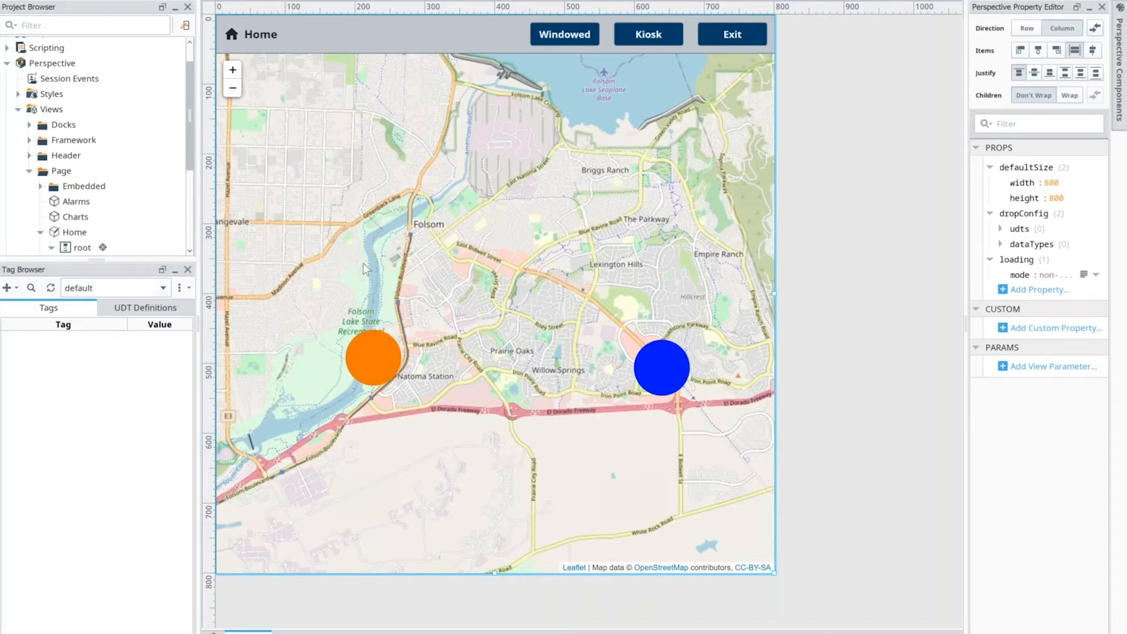
click(564, 246)
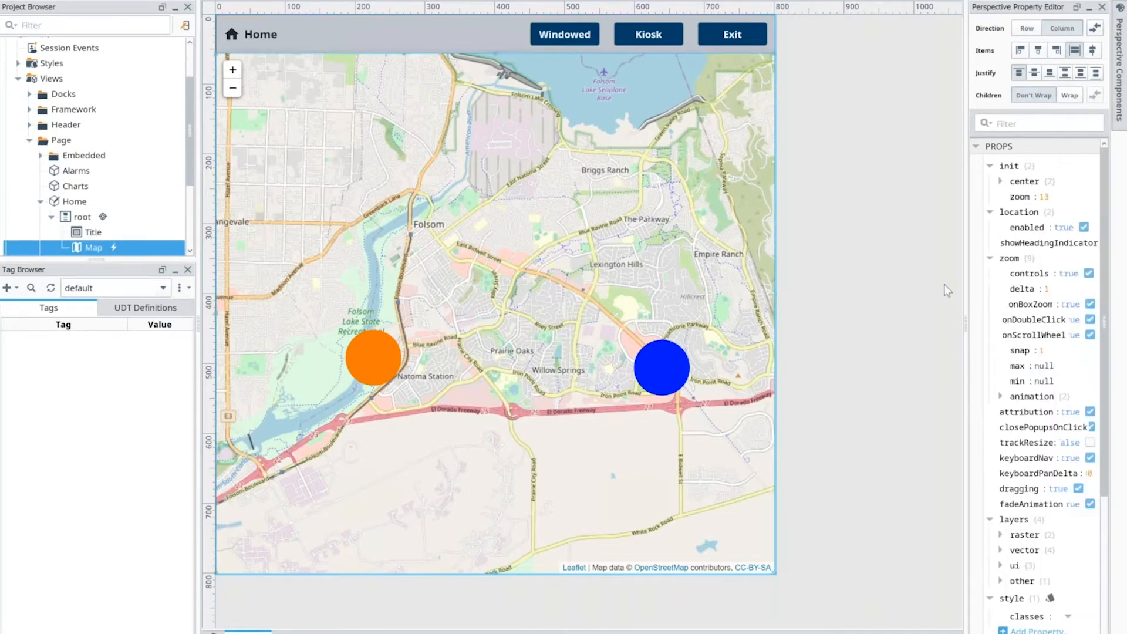
scroll(1000, 330, down, 2)
scroll(1000, 330, down, 3)
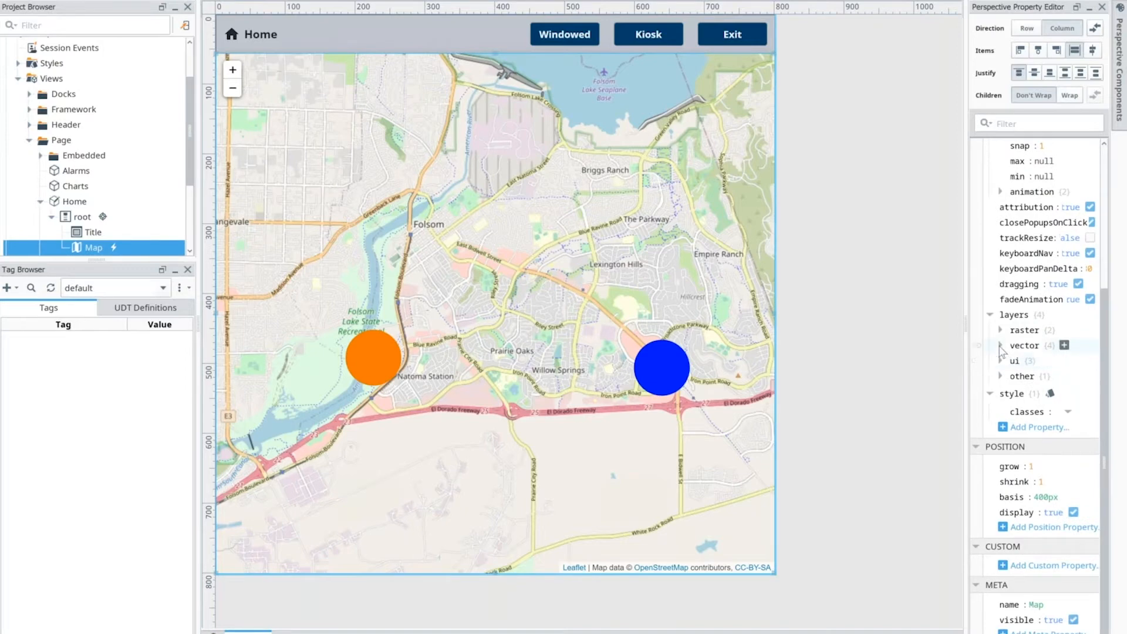
click(1000, 360)
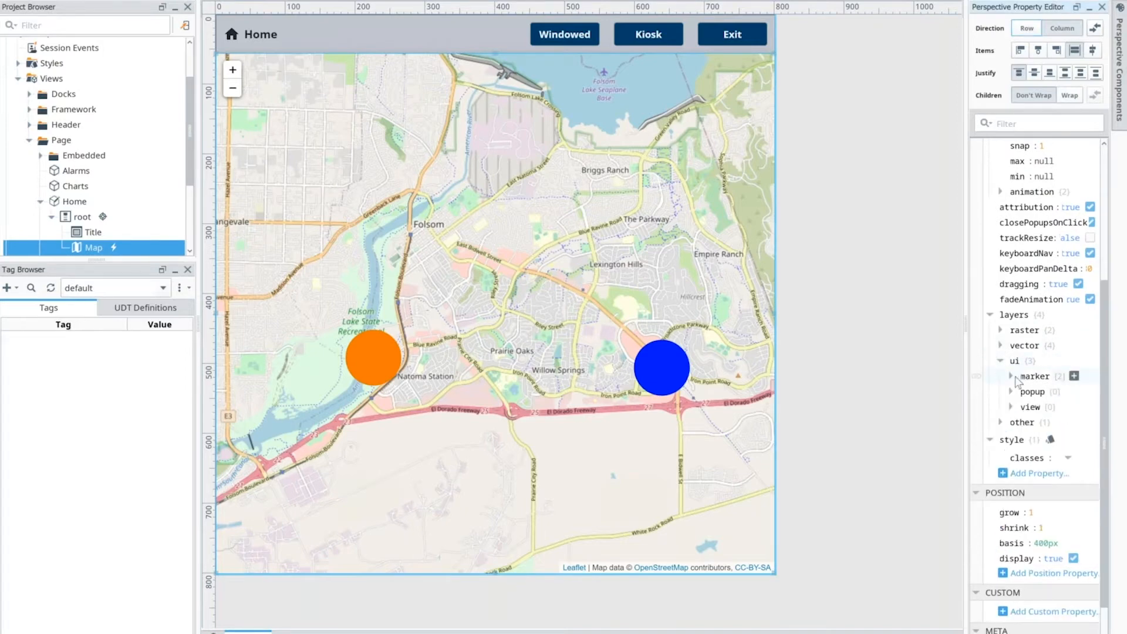
click(1010, 375)
click(1021, 391)
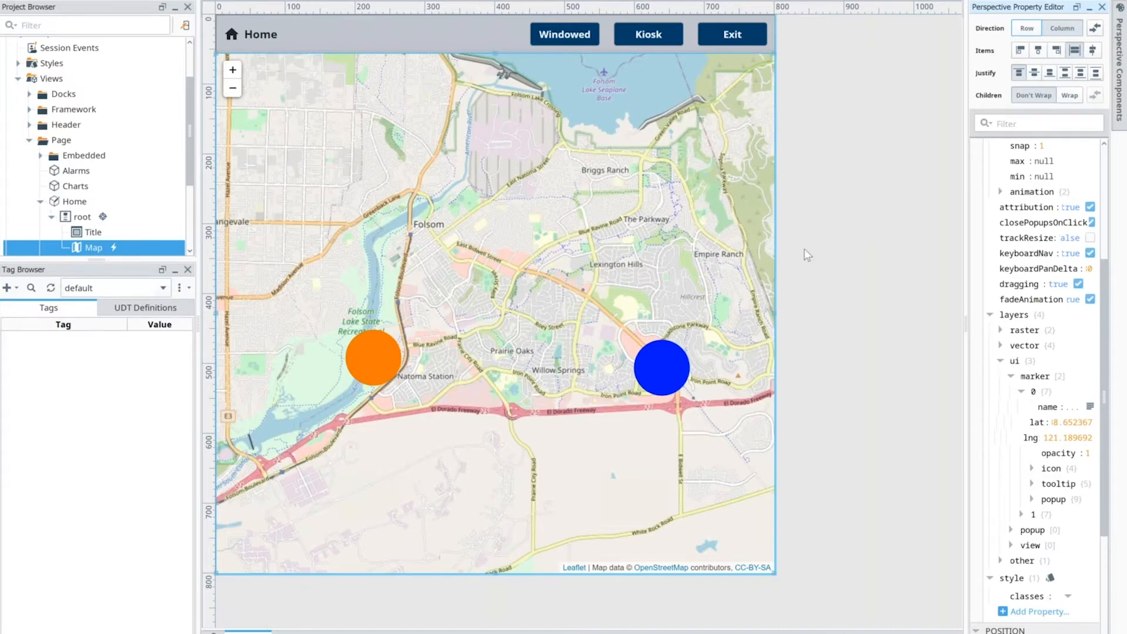
Step: Open the Map's onMarkerClick script and examine its 'workstation' message branch and its else branch with the Page/Office popup
right_click(661, 367)
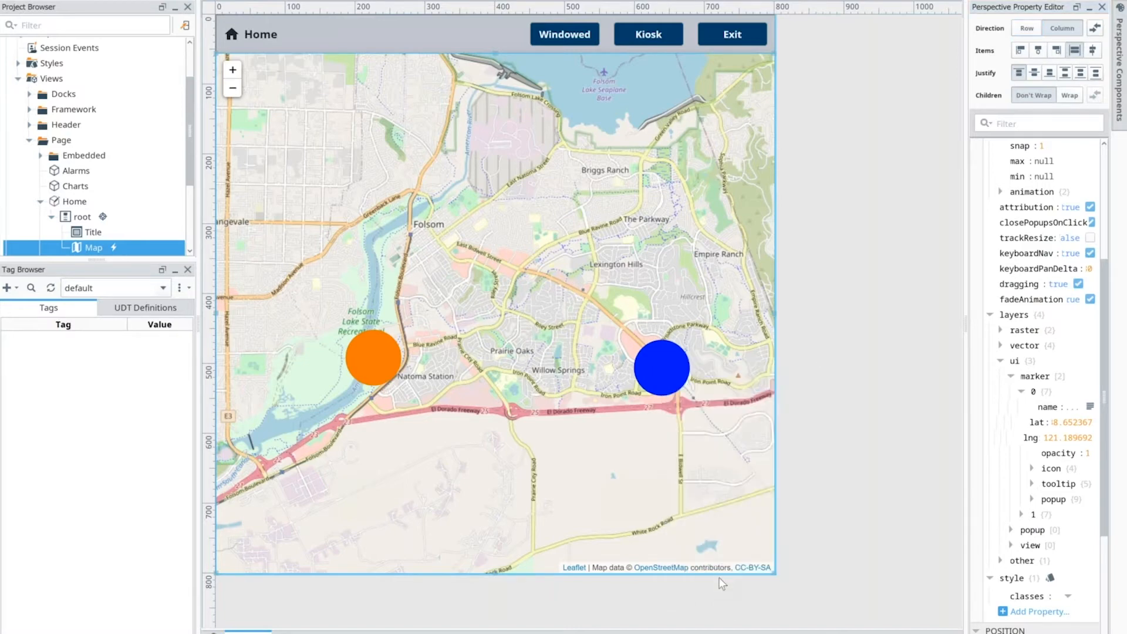
key(ctrl+j)
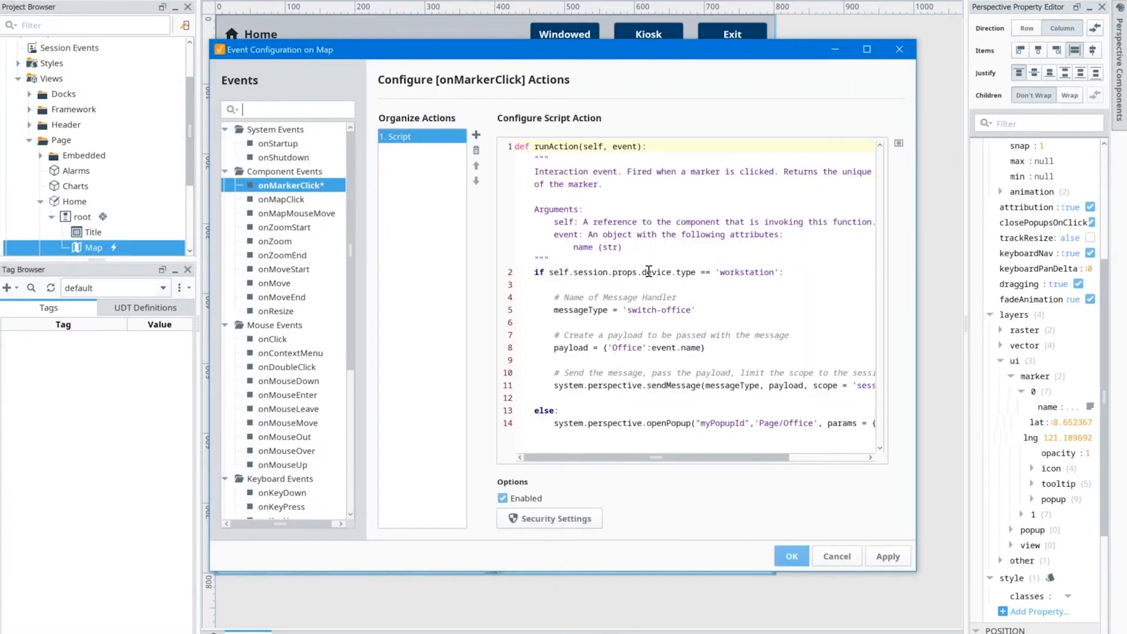
drag(715, 272, 779, 272)
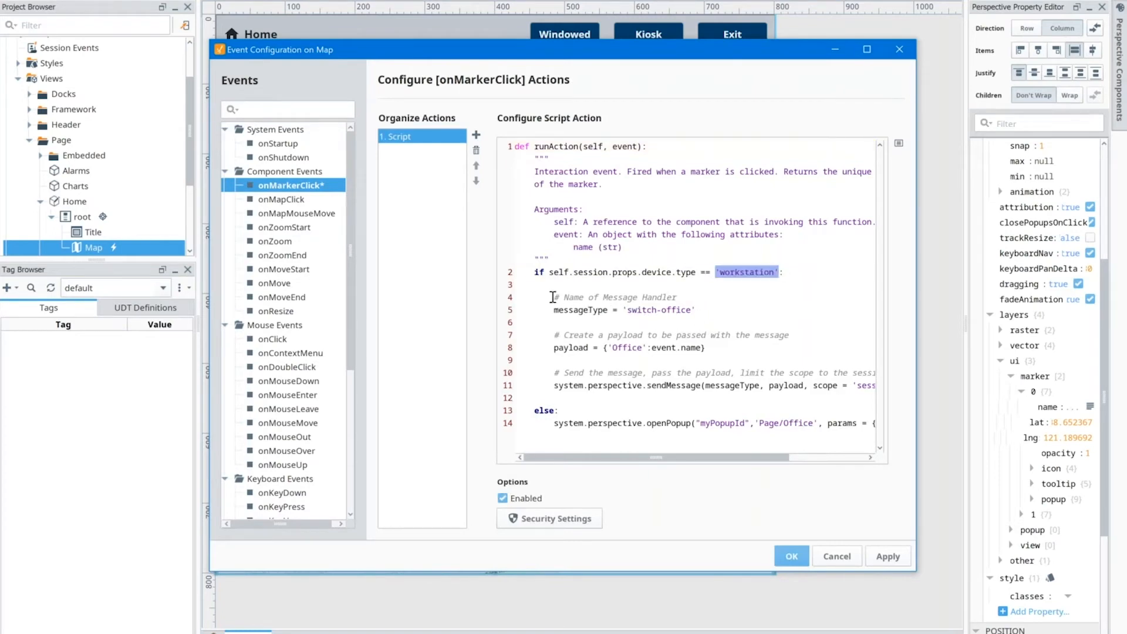
drag(553, 297, 803, 385)
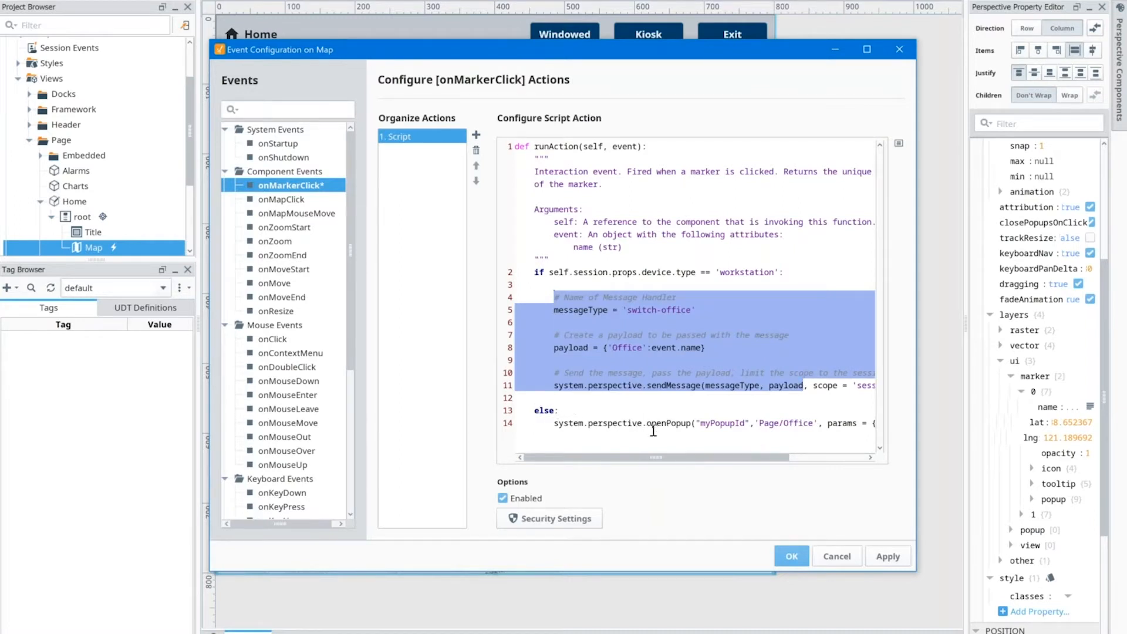
scroll(657, 460, right, 1)
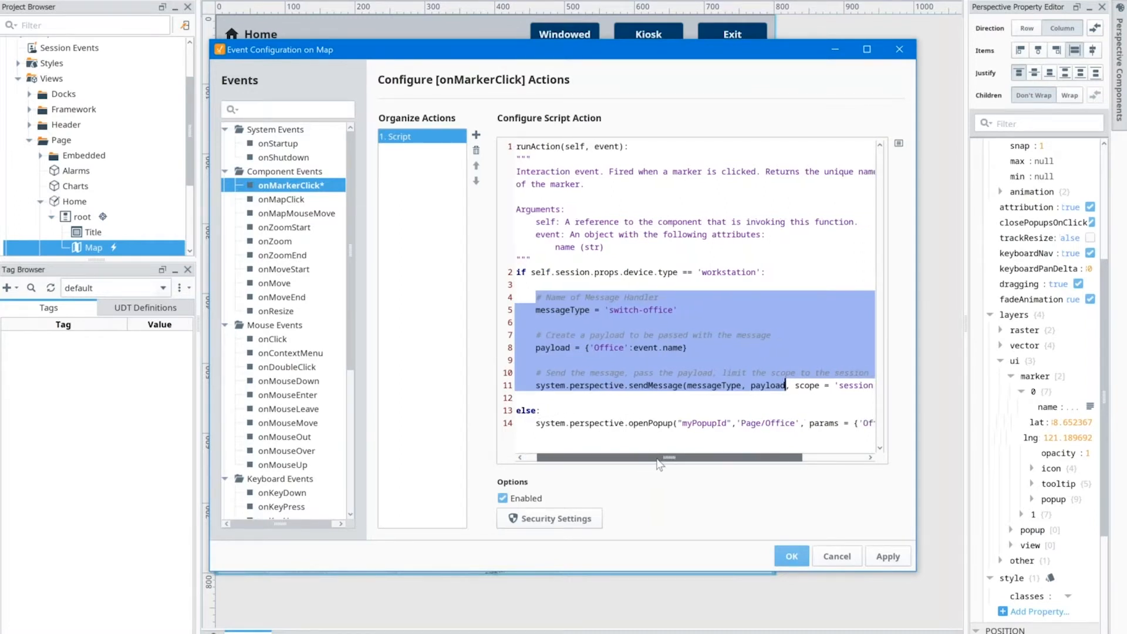
scroll(656, 459, right, 4)
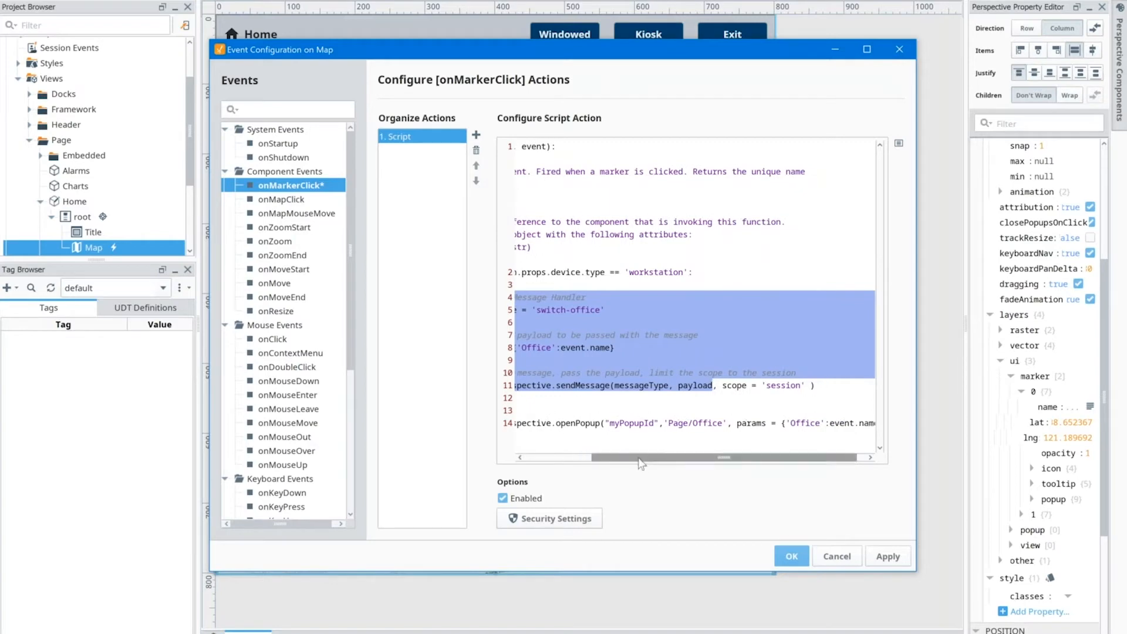
scroll(646, 461, right, 1)
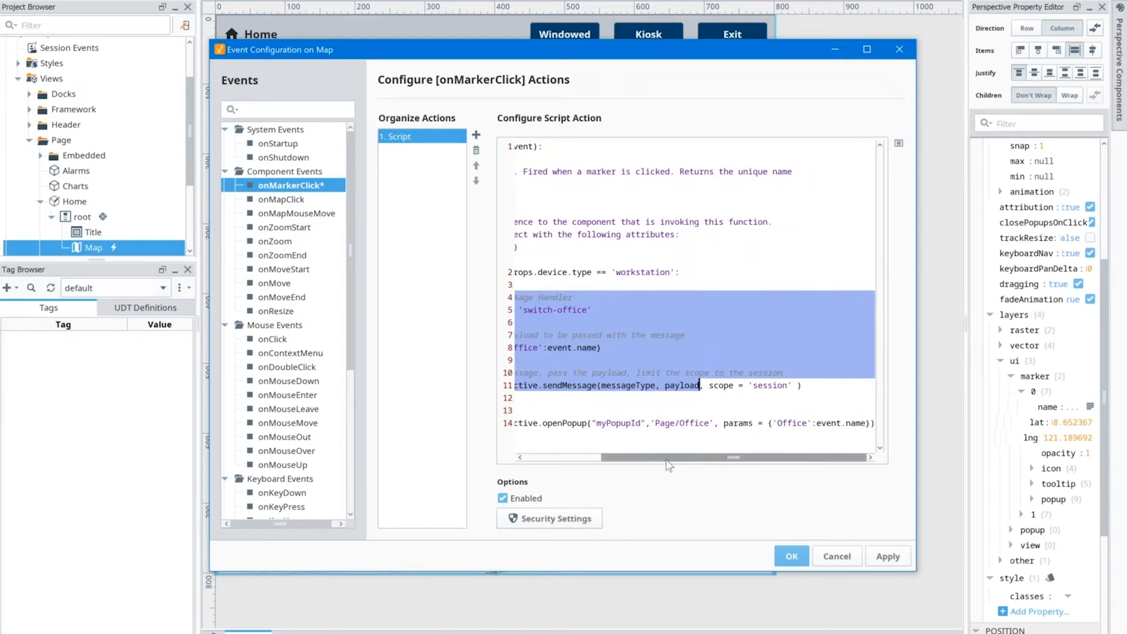
scroll(668, 460, left, 5)
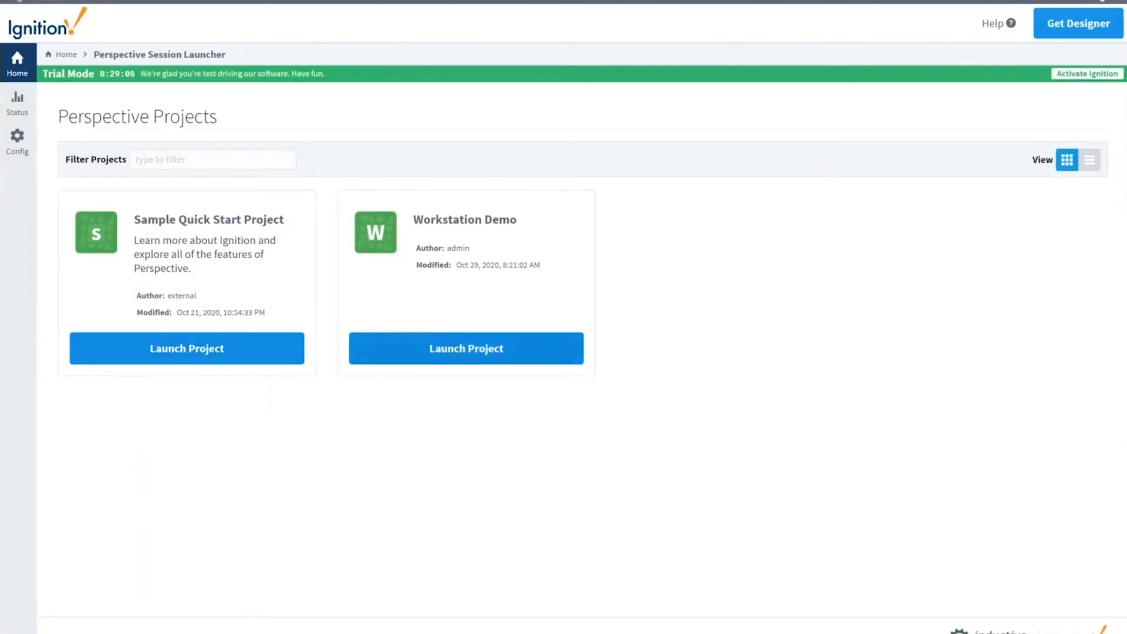
Step: Open the Workstation Demo session in the browser and log in as admin with the account password
click(440, 348)
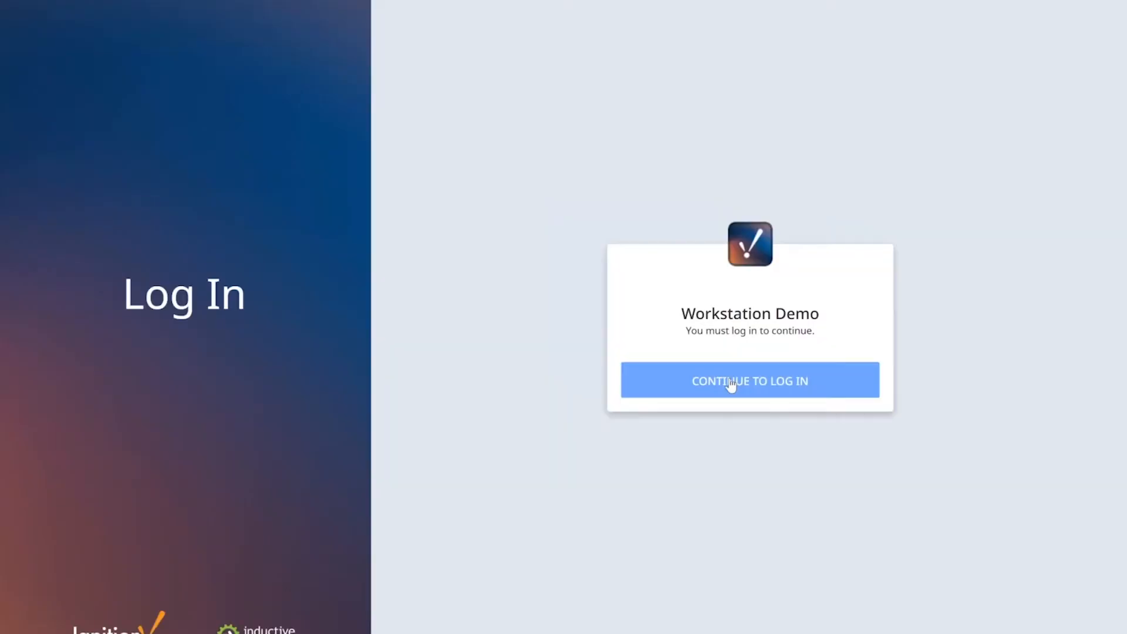
click(730, 384)
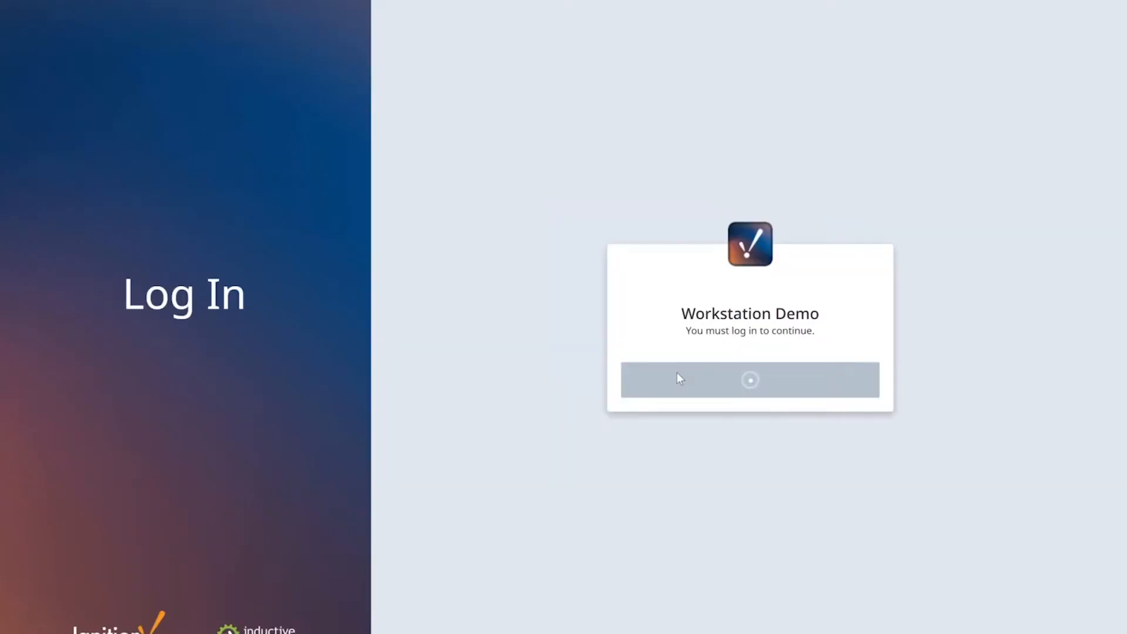
text(admin)
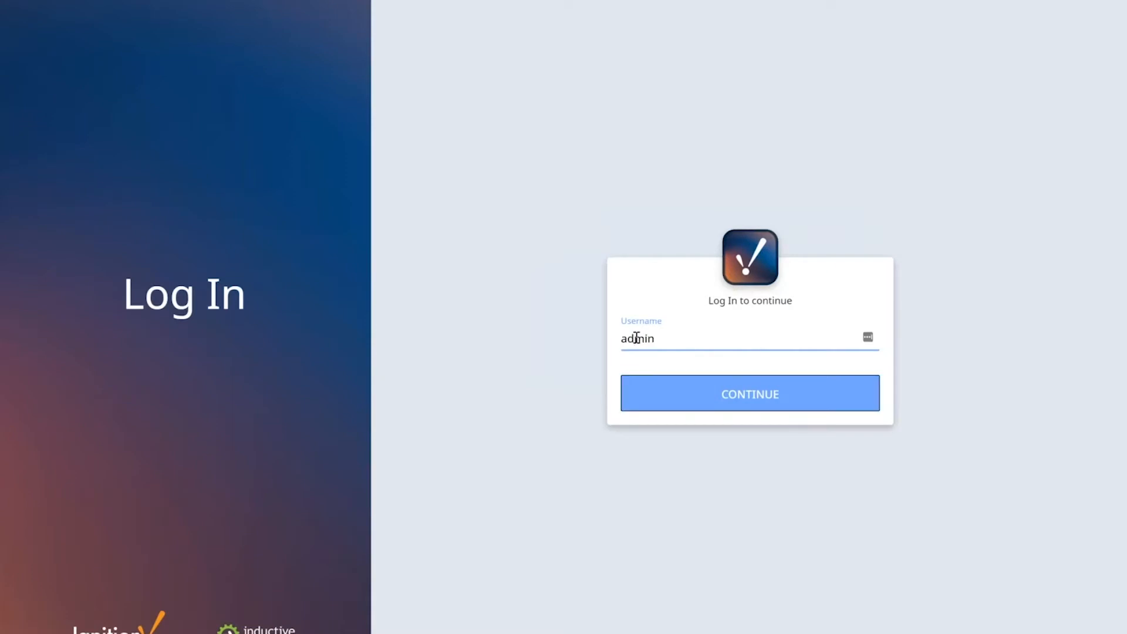
key(Return)
text(pa)
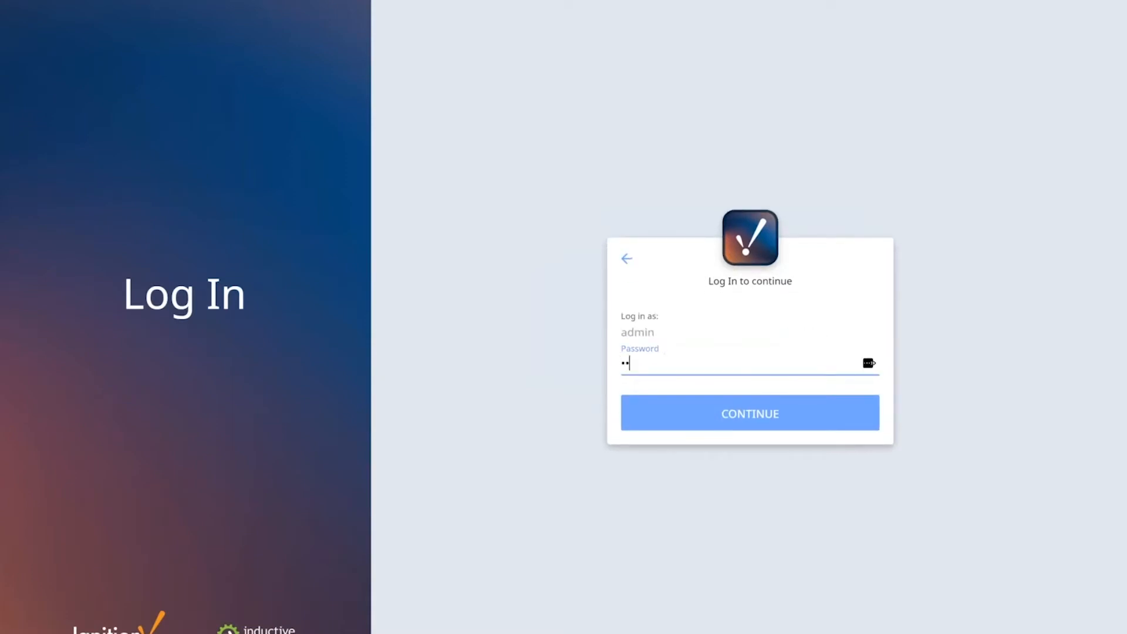
text(ssword)
key(Return)
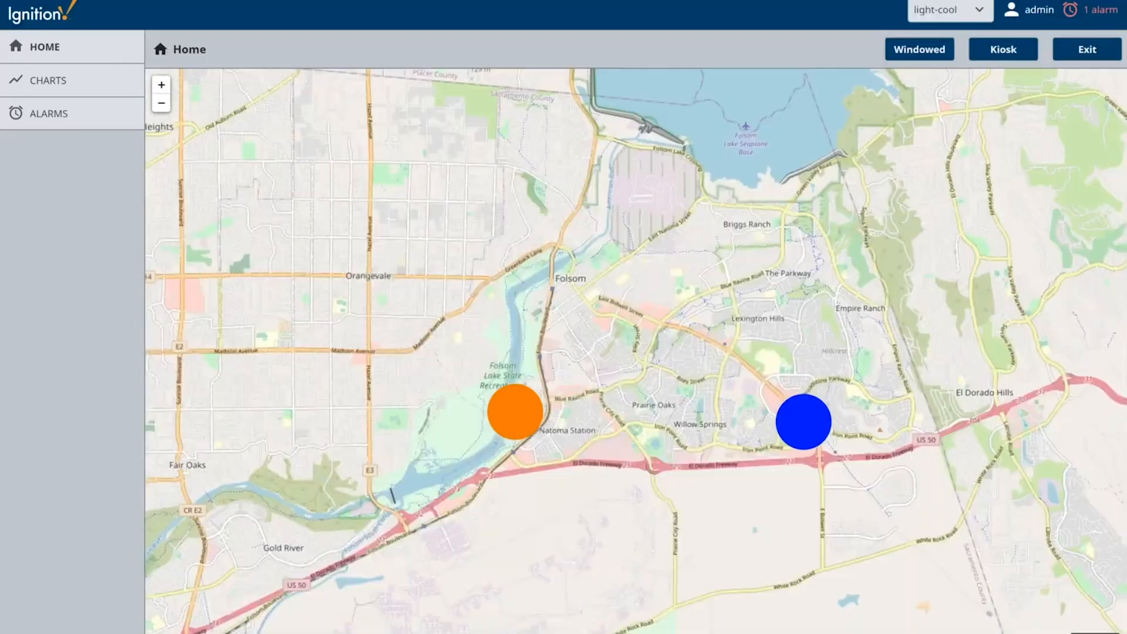
Step: Open the office popup from the orange marker on the Home map
click(514, 411)
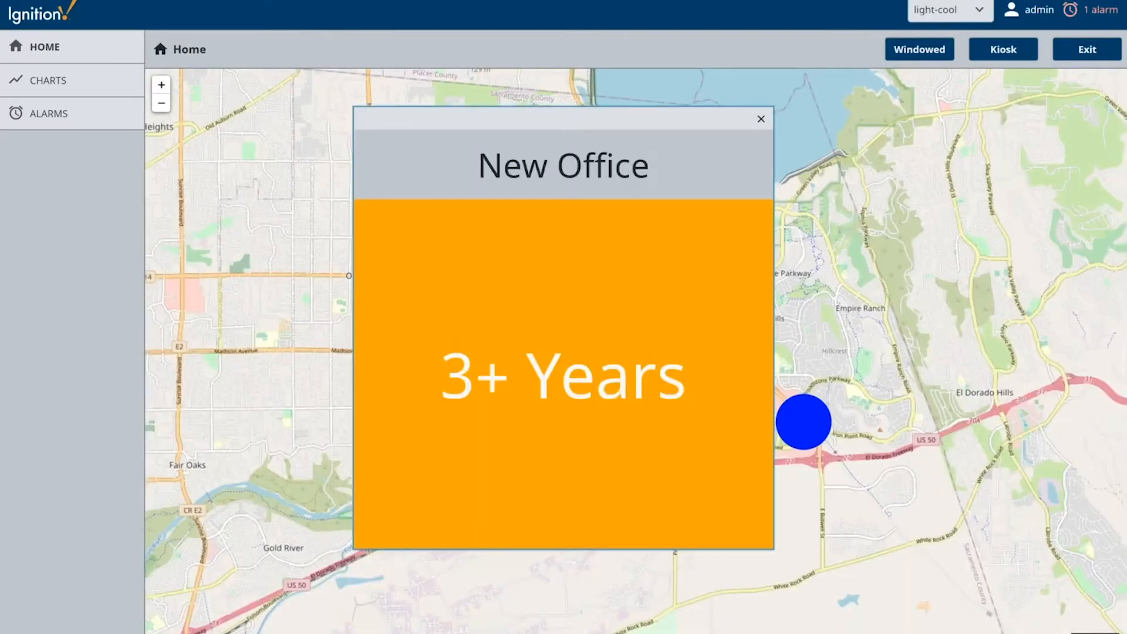
Step: Open the office popup from the blue marker on the Home map and close it
click(801, 424)
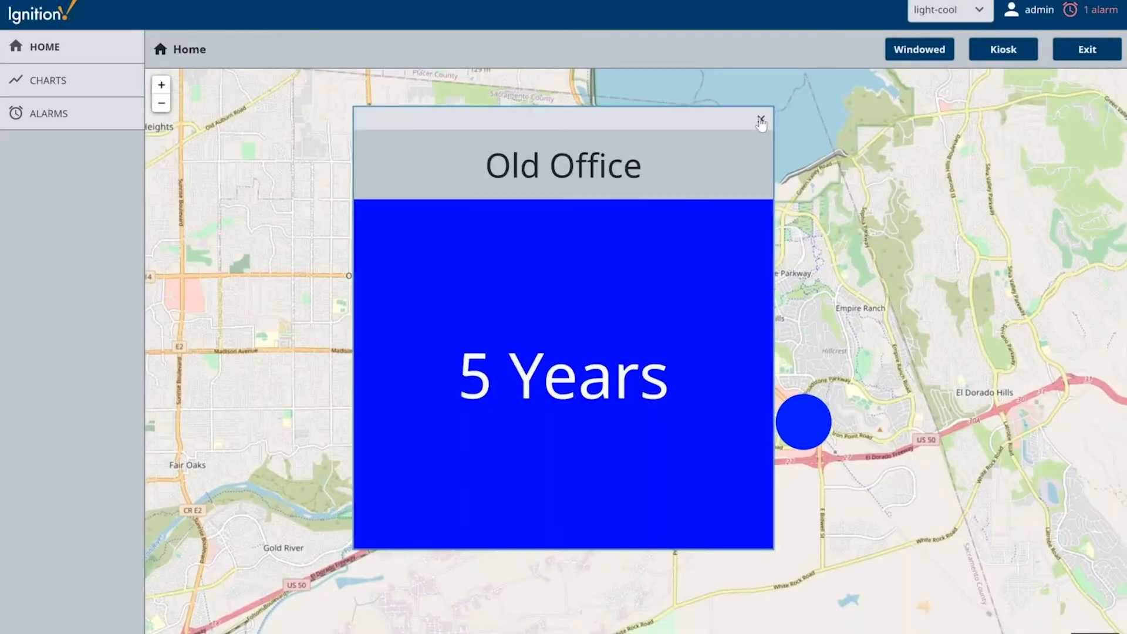
click(760, 120)
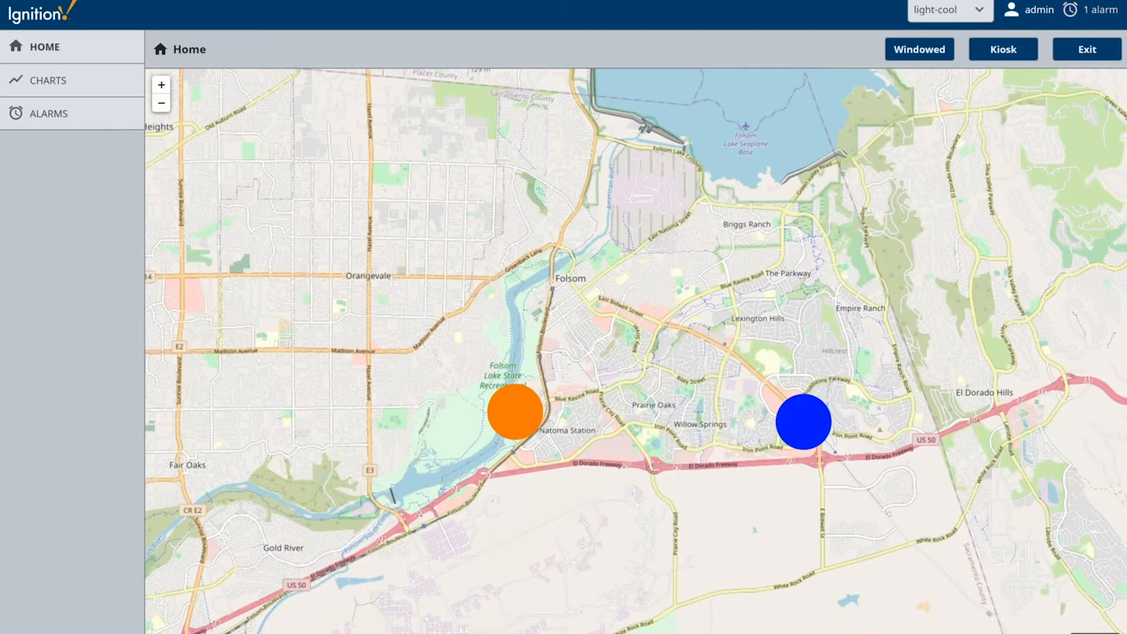
Step: Switch to Ignition Designer, show the WorkstationDemo project's session properties and widen the Perspective Property Editor
mouse_move(633, 633)
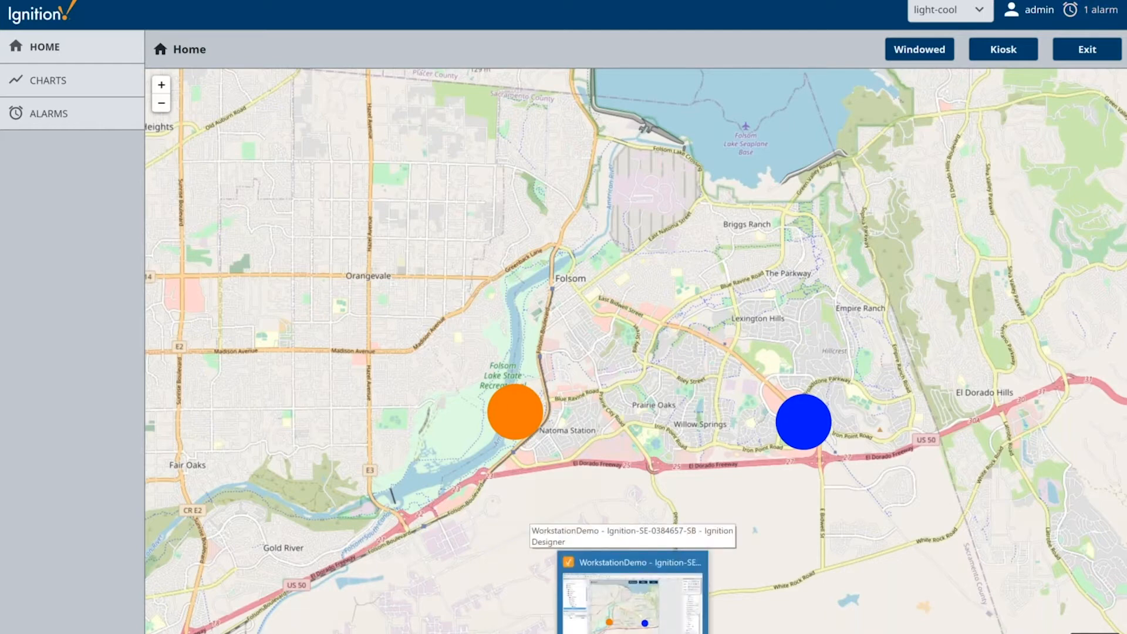
click(633, 592)
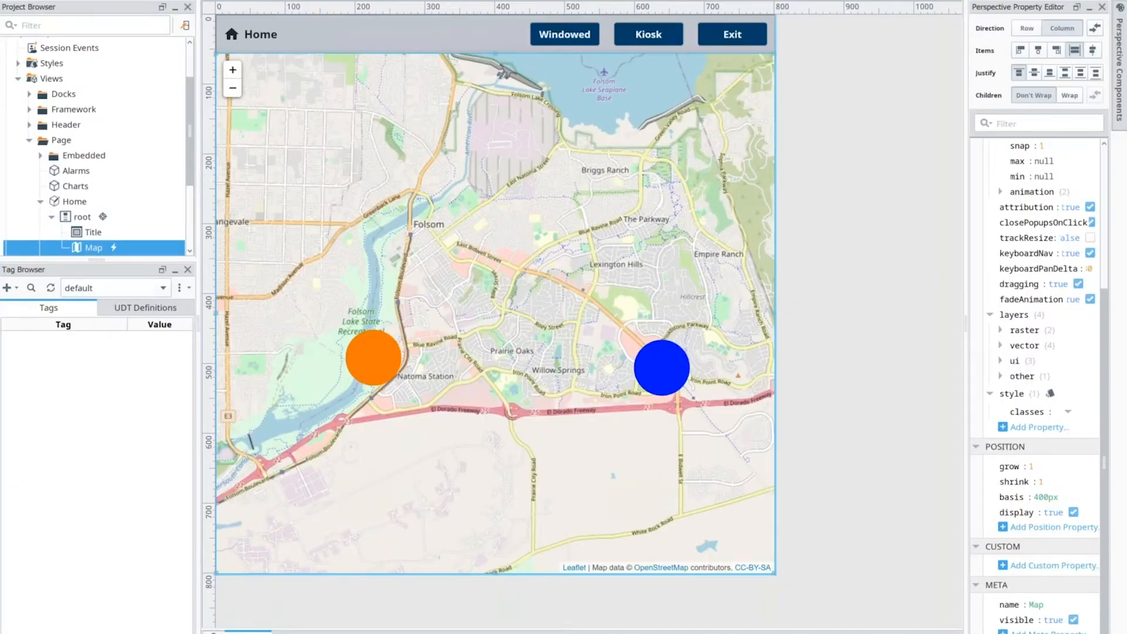
click(213, 632)
scroll(1026, 84, up, 5)
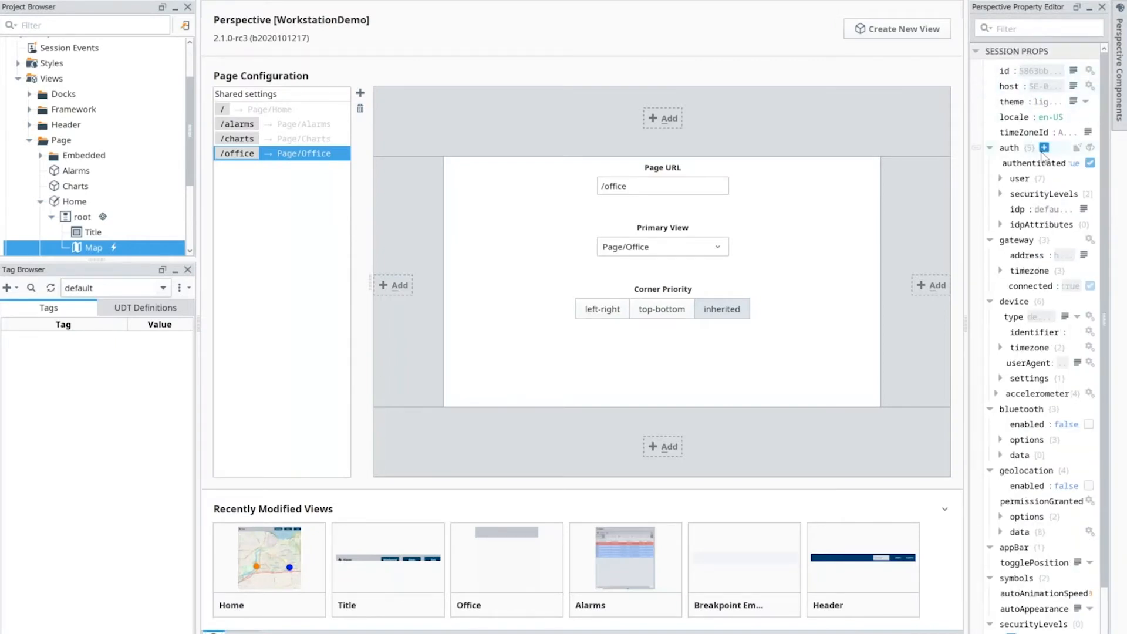
scroll(1042, 157, down, 1)
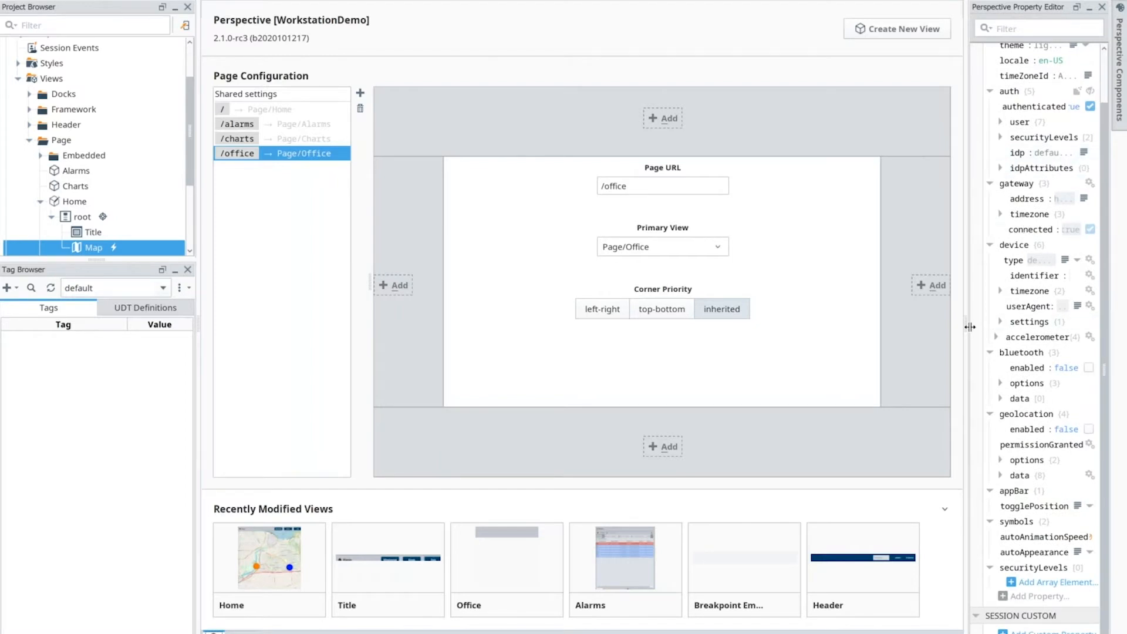
drag(970, 326, 870, 328)
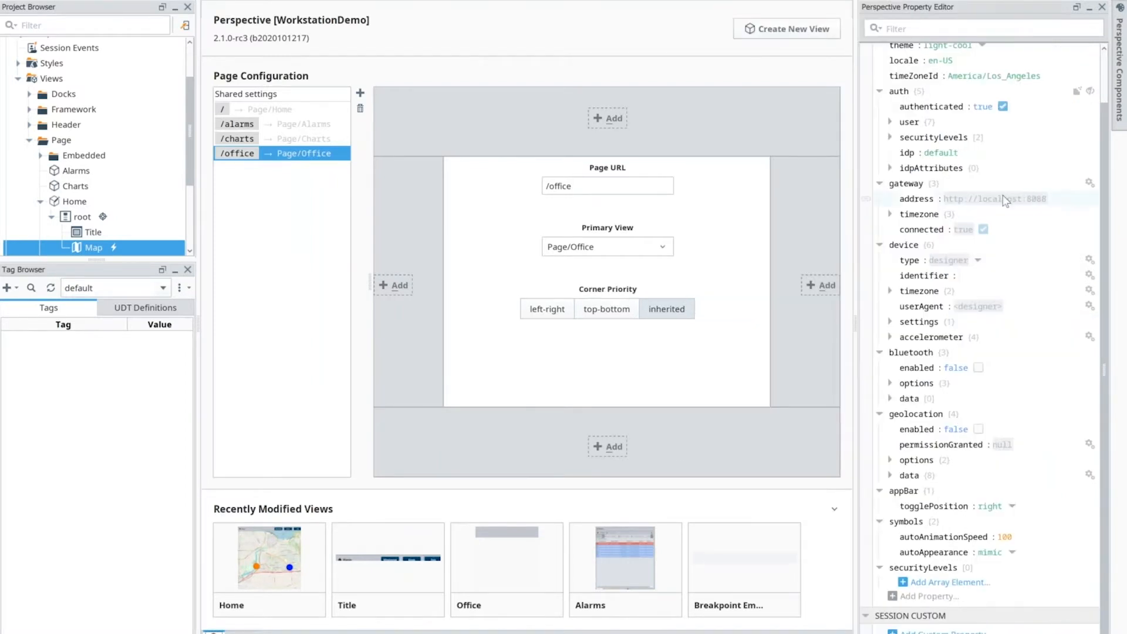
Step: Examine the session properties and list the available values of the device type property
scroll(1004, 200, up, 1)
scroll(1002, 209, down, 1)
mouse_move(925, 99)
click(977, 262)
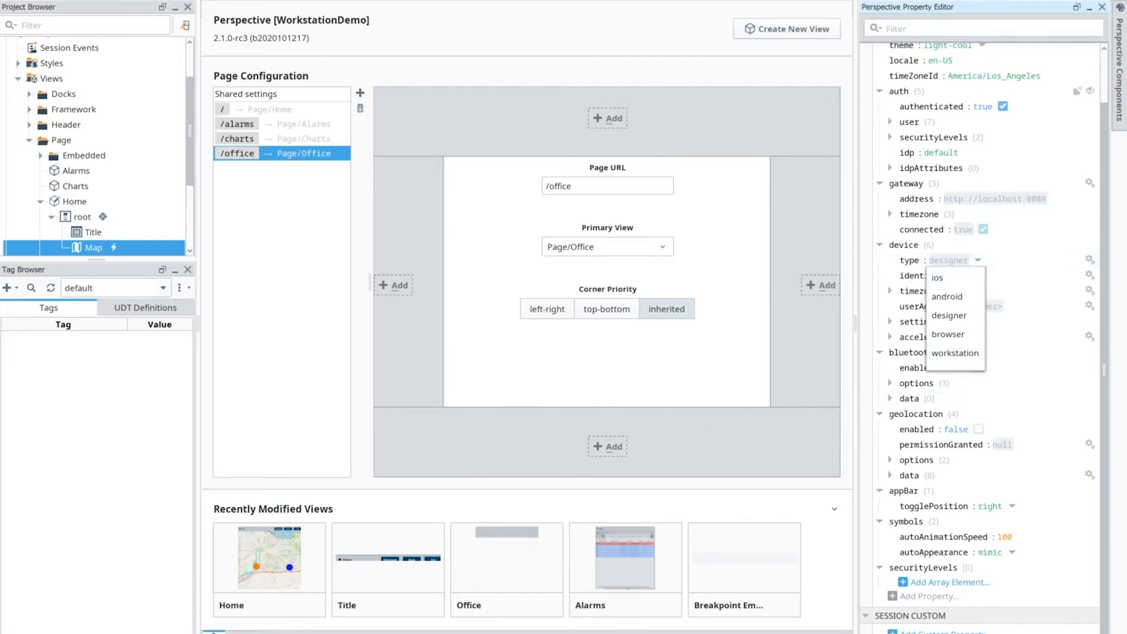
Step: Open the Map's onMarkerClick script from the Home view and examine its 'workstation' device type condition
click(242, 633)
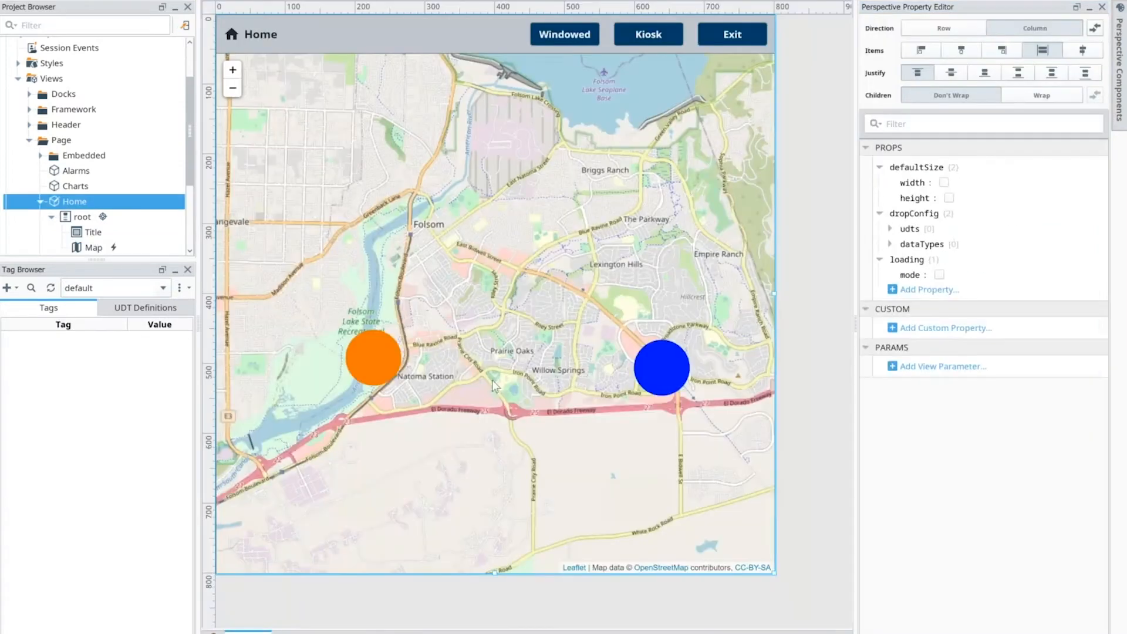
right_click(512, 367)
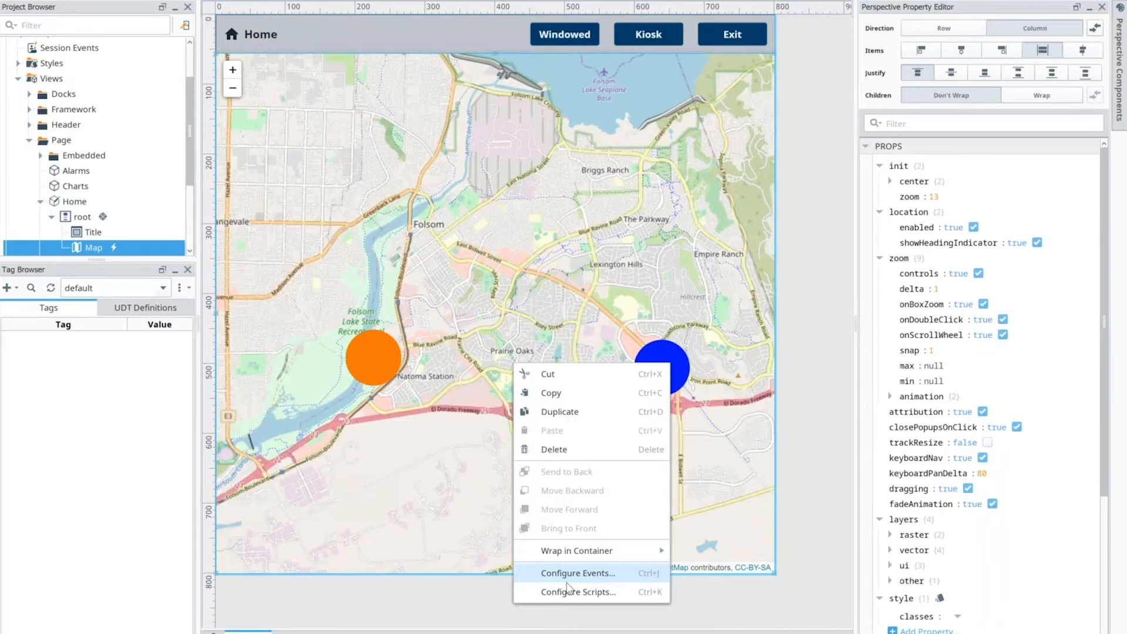
click(567, 580)
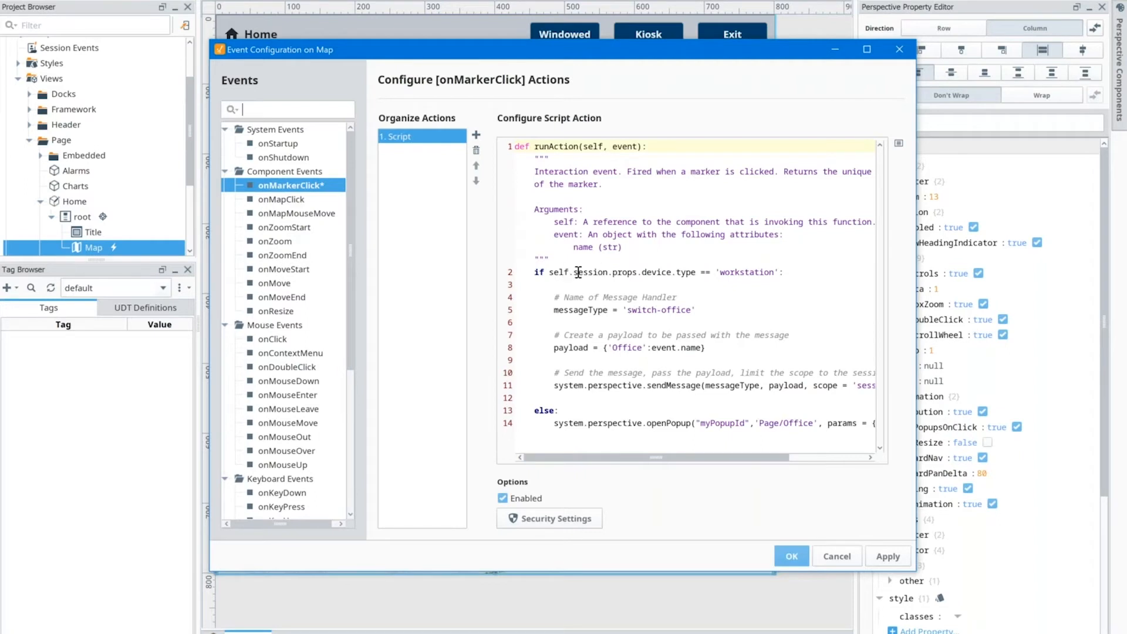
click(603, 272)
drag(578, 273, 626, 274)
click(658, 273)
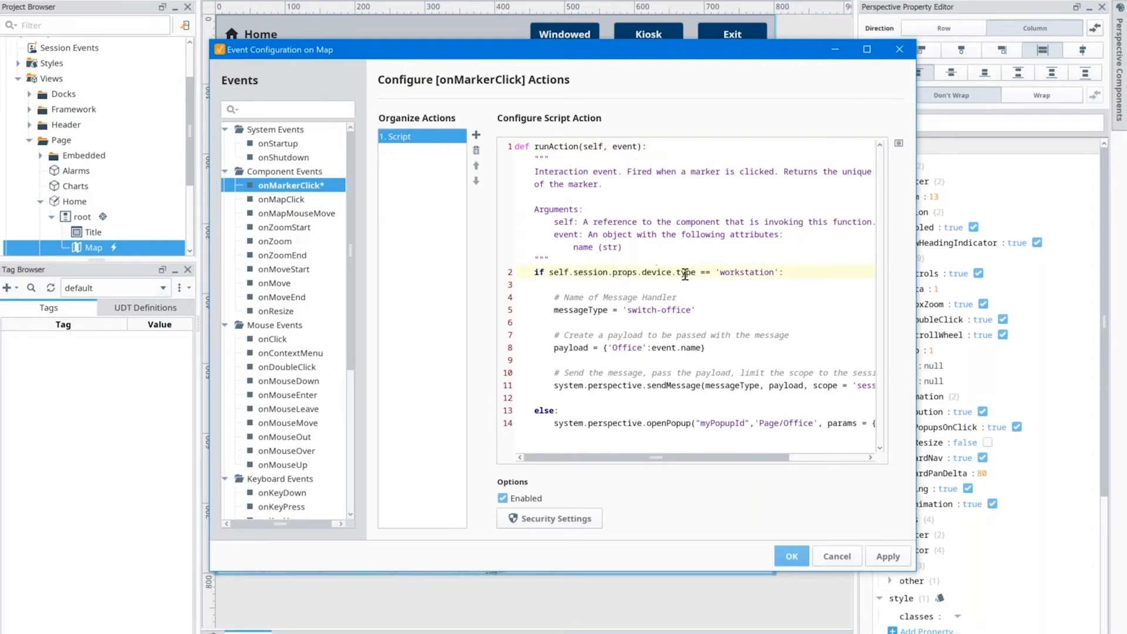
click(749, 273)
mouse_move(655, 457)
mouse_down()
mouse_move(731, 457)
mouse_move(659, 457)
mouse_up()
Step: Examine the script's payload, the event name argument and the 'switch-office' message type, and close the configuration without saving
drag(553, 347, 722, 344)
click(721, 347)
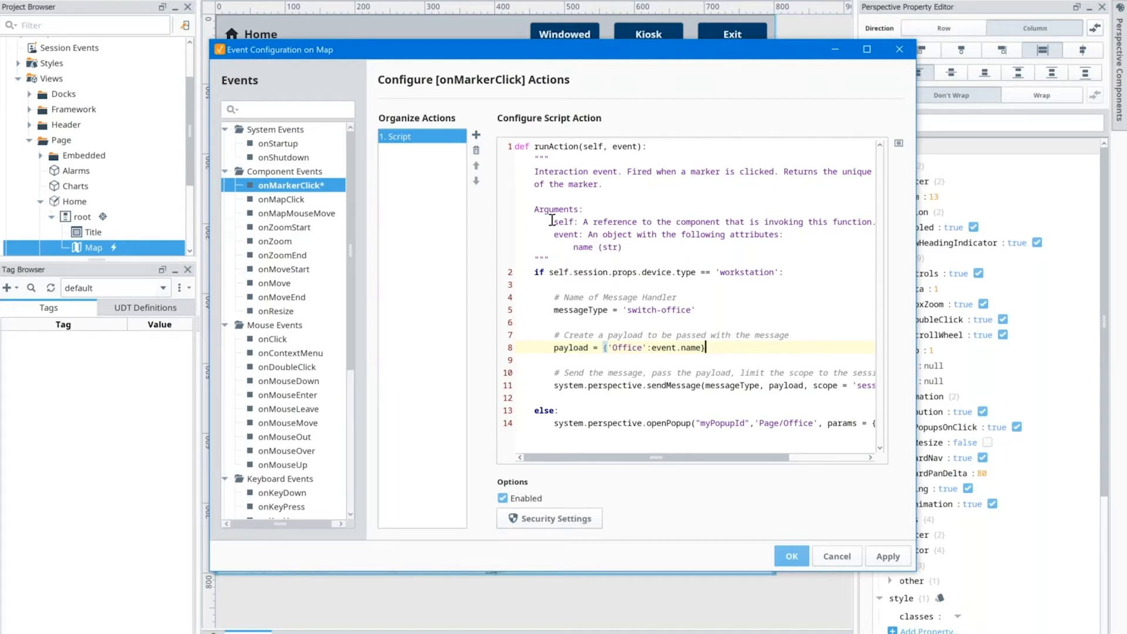
drag(554, 234, 587, 247)
click(584, 249)
double_click(583, 248)
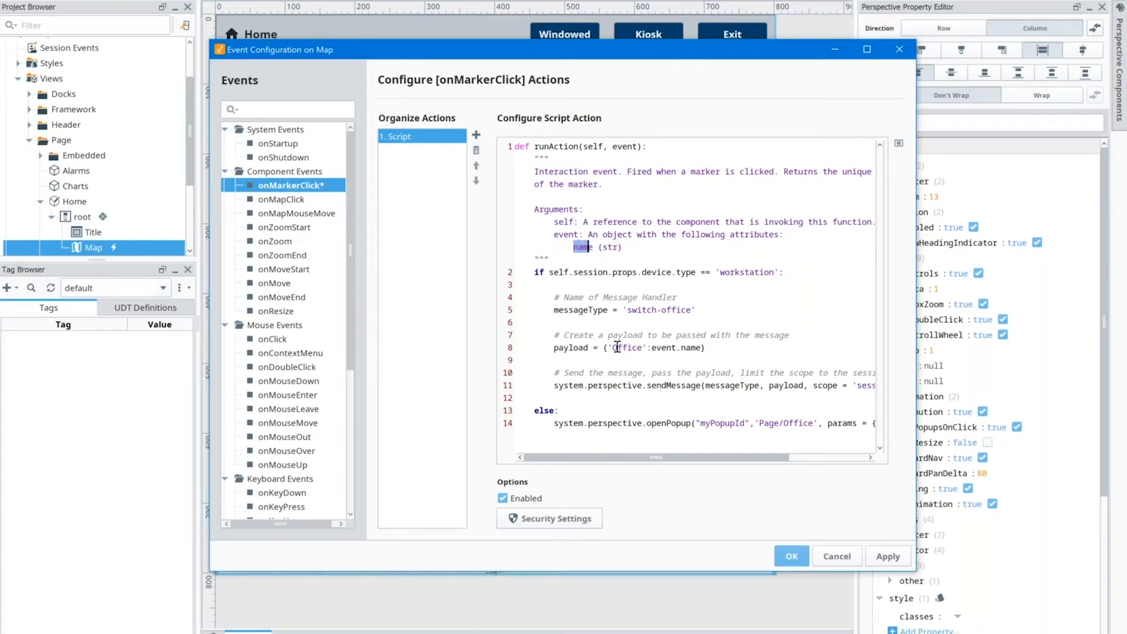
drag(609, 347, 686, 347)
drag(554, 347, 573, 348)
click(626, 310)
drag(642, 312, 688, 311)
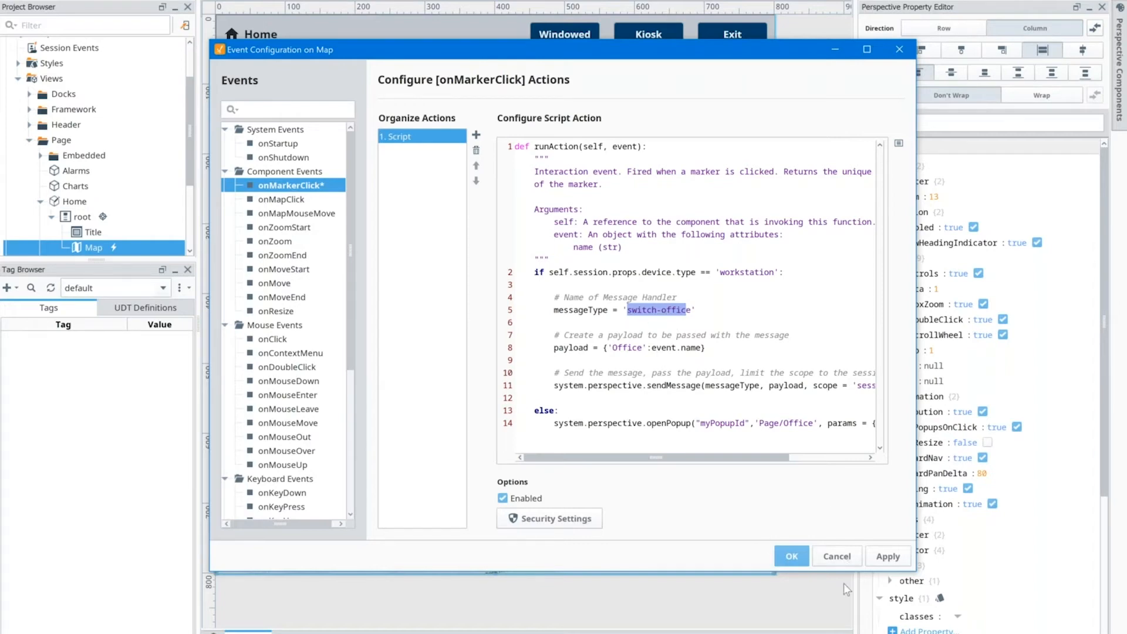
click(849, 562)
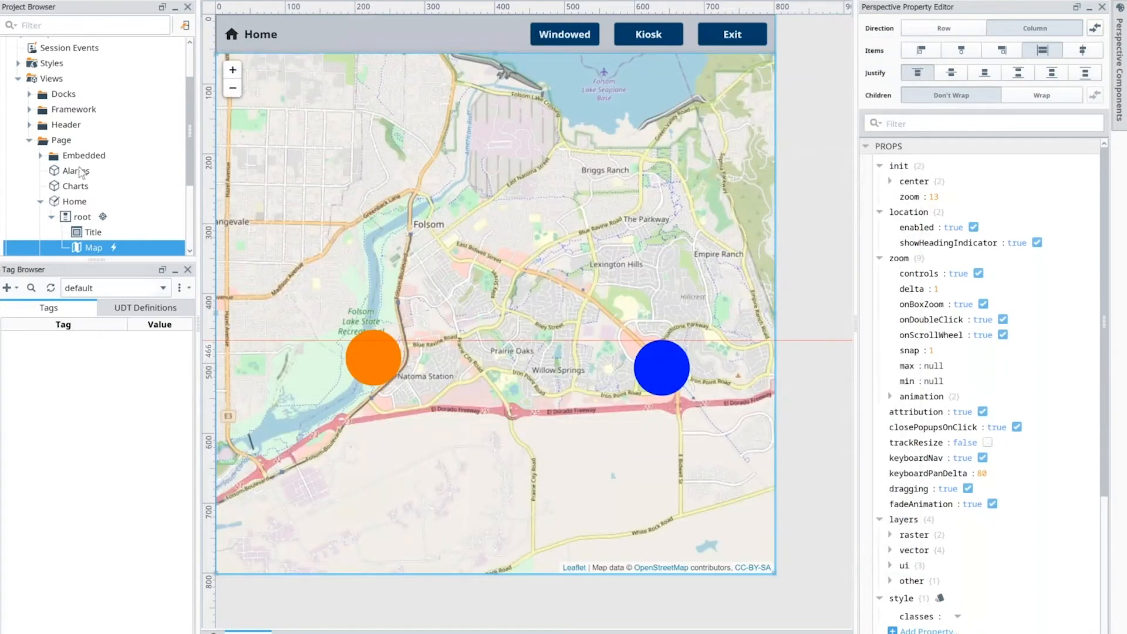
Step: Open the Office view from the project's Page folder
scroll(81, 171, down, 3)
double_click(71, 141)
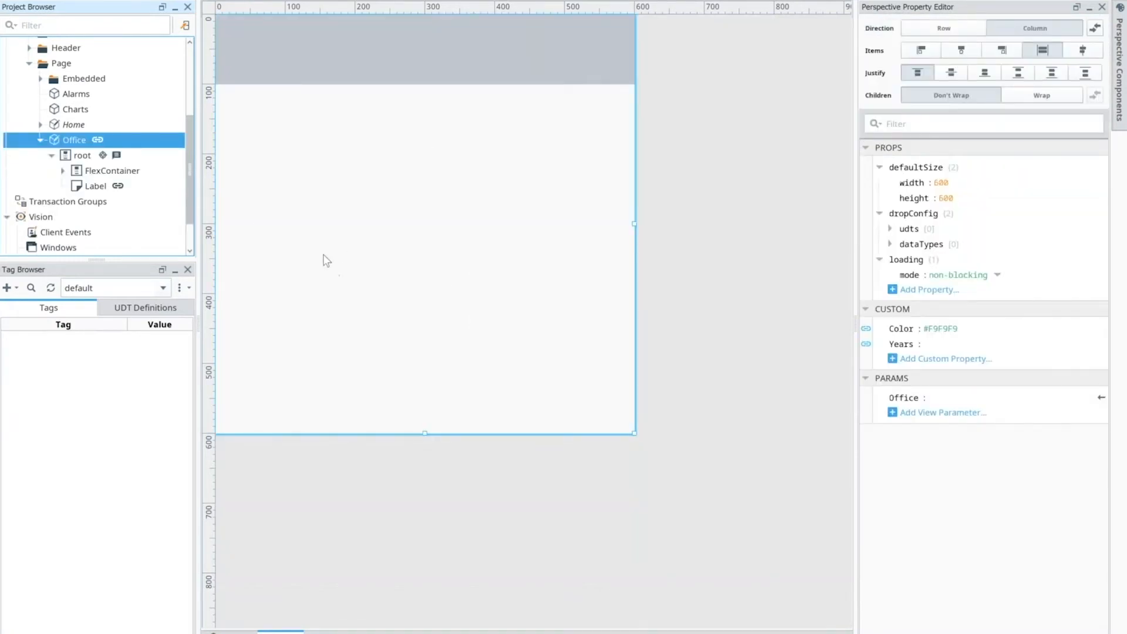
Step: Try New Office as the value of the Office view parameter and clear it again
click(932, 398)
text(New Of)
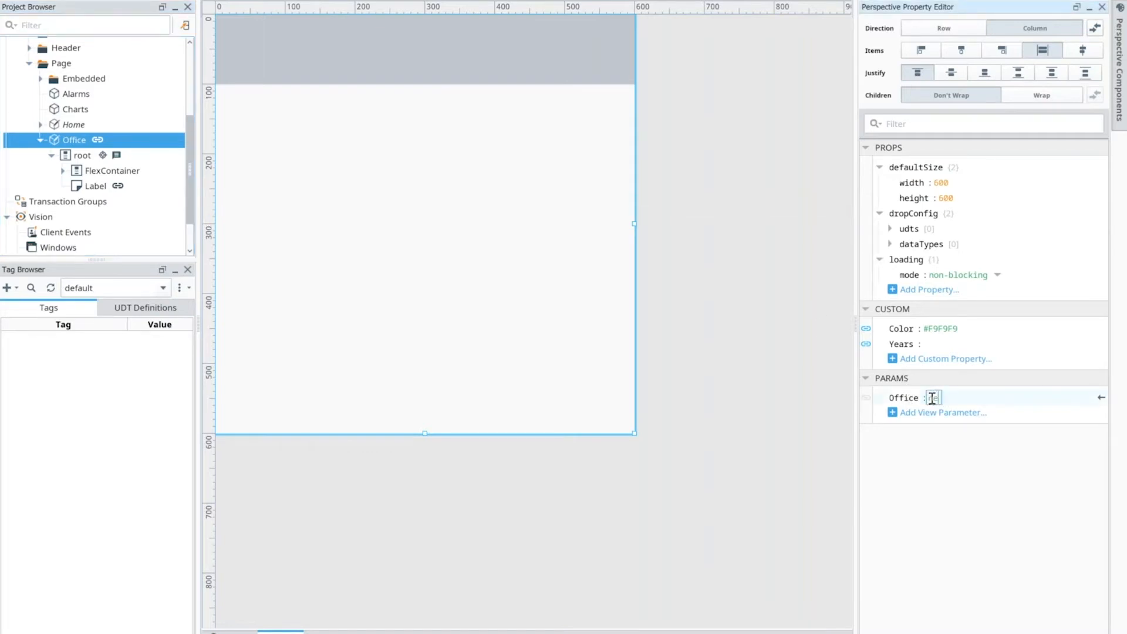
text(fice)
key(Return)
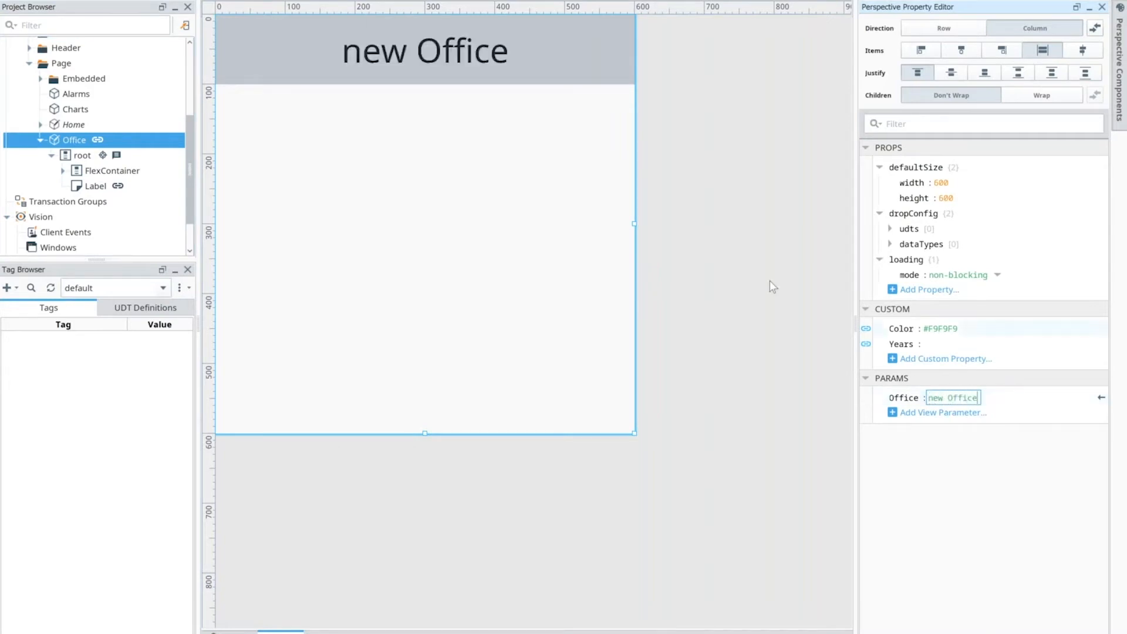
click(936, 402)
key(BackSpace)
text(N)
key(Return)
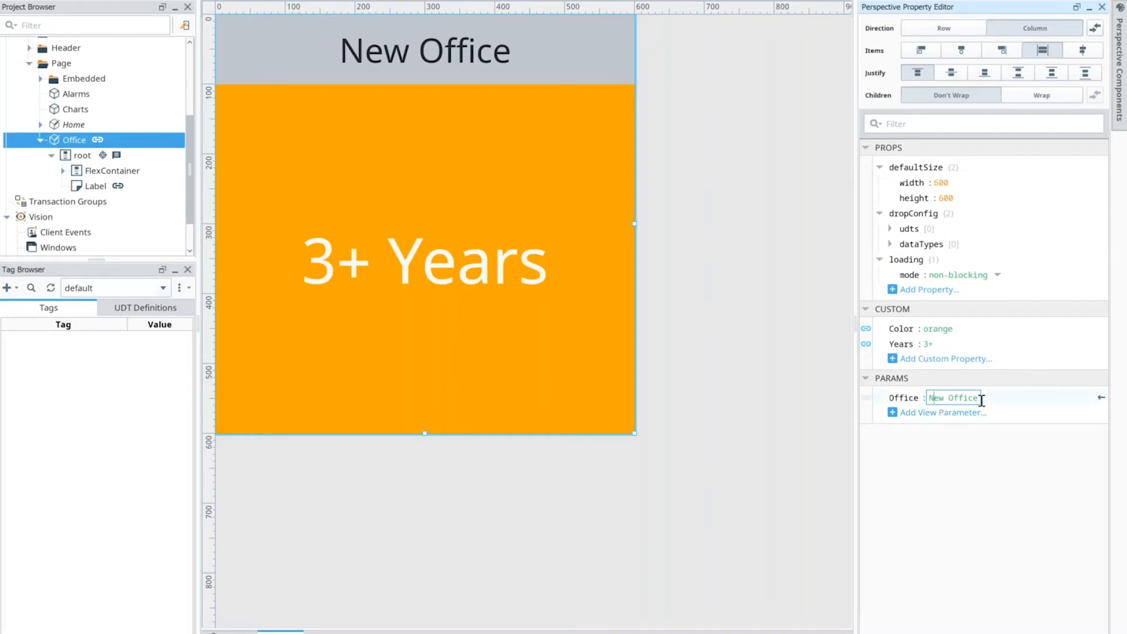
drag(979, 399, 927, 399)
key(BackSpace)
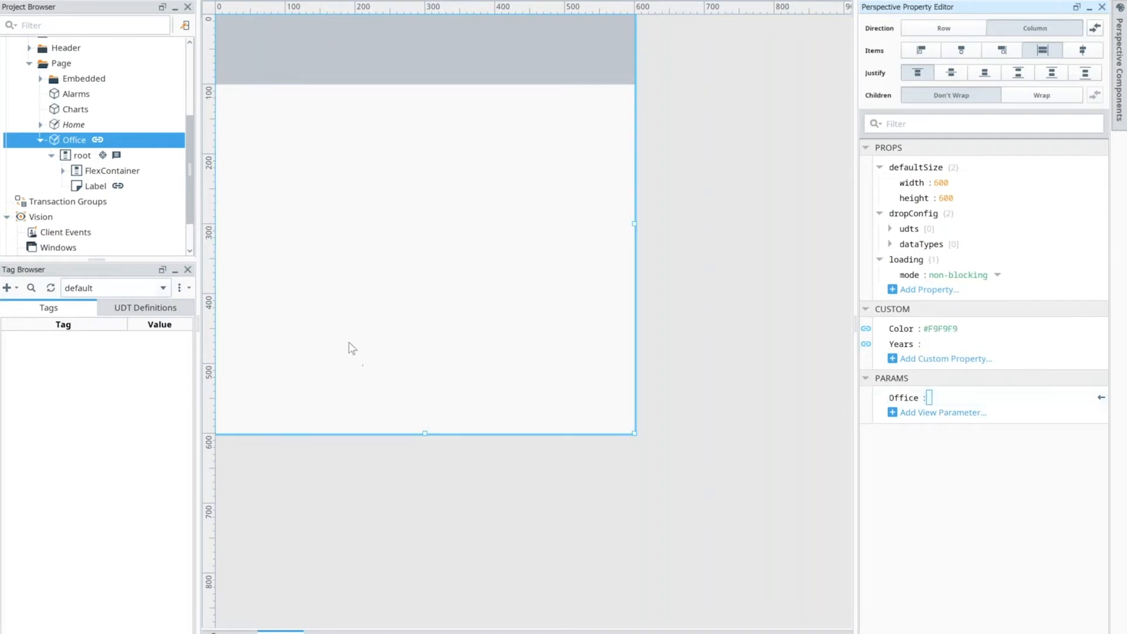
Step: Open the switch-office message handler script on the Office view's root container
click(84, 159)
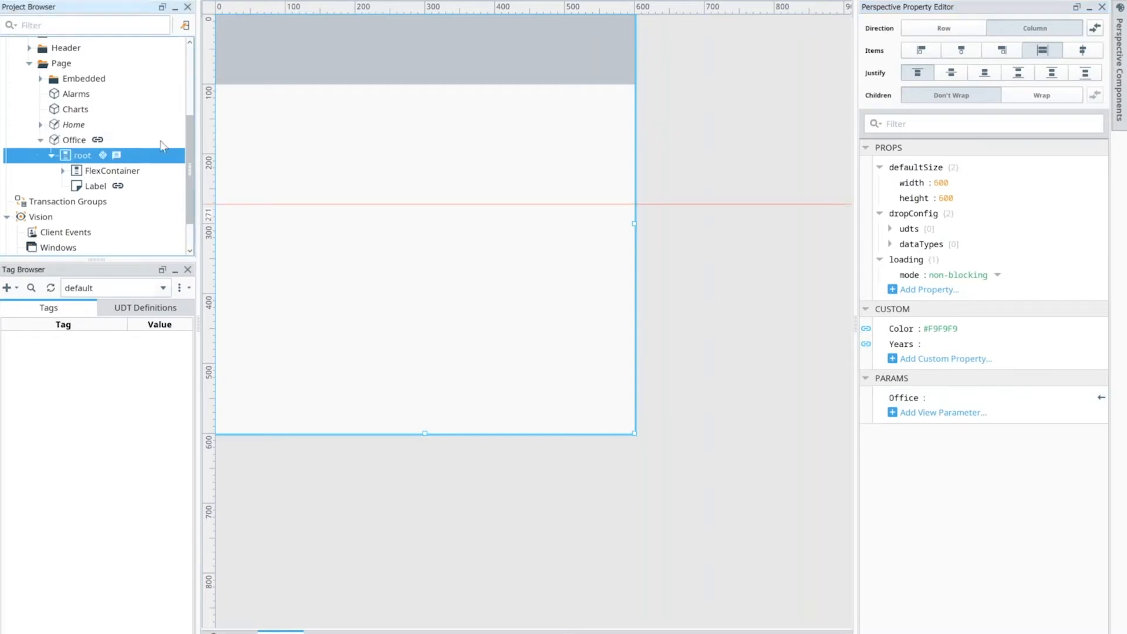
right_click(84, 158)
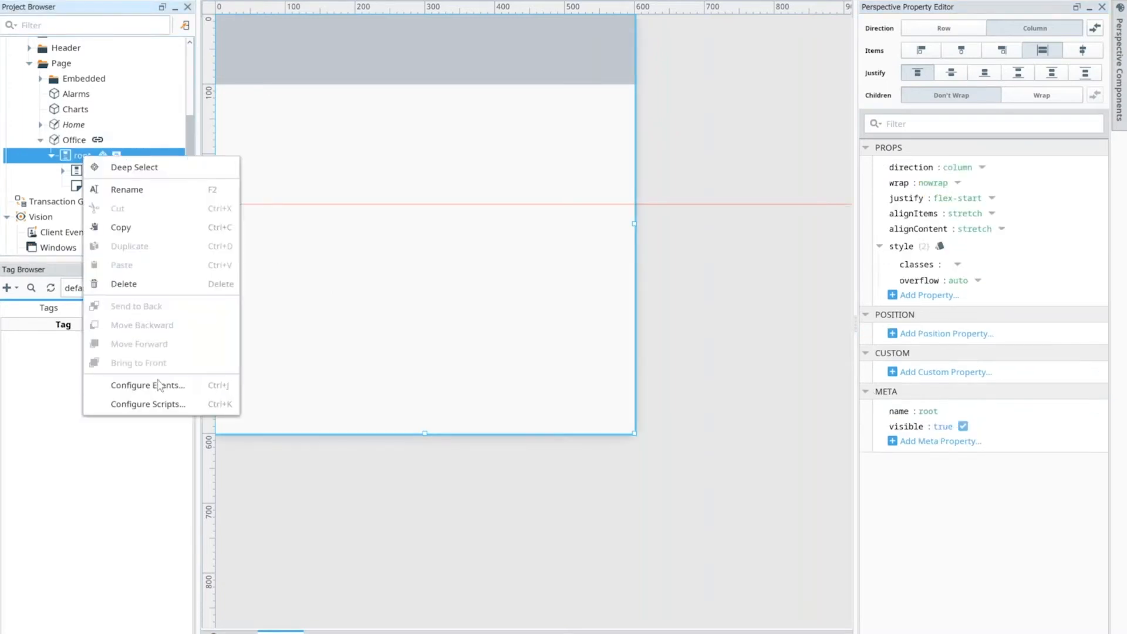
click(148, 404)
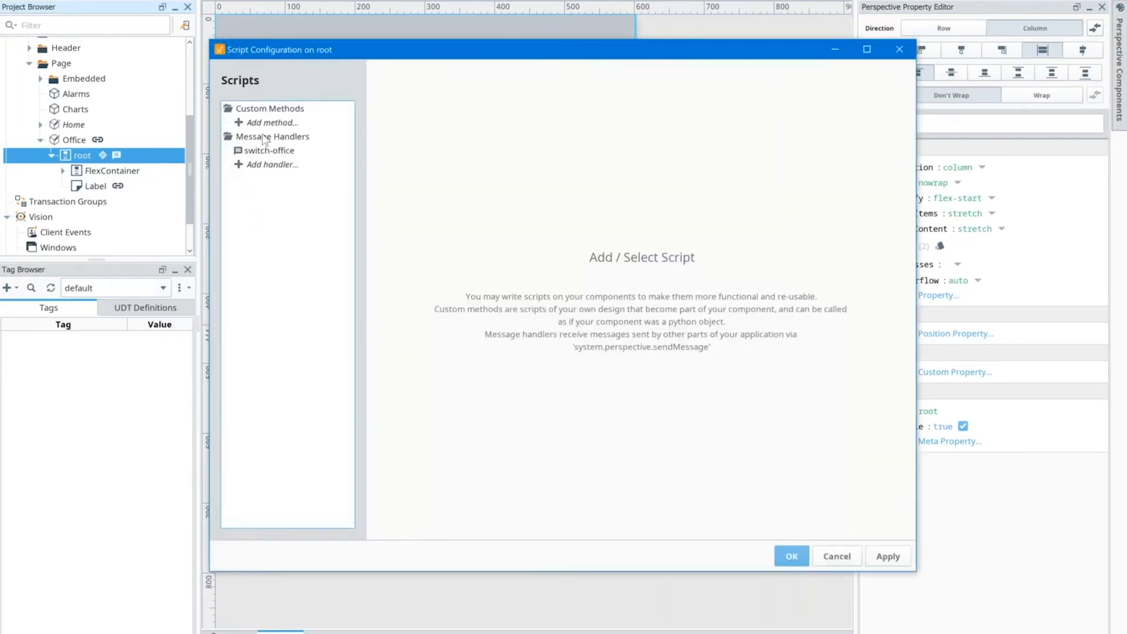
click(263, 151)
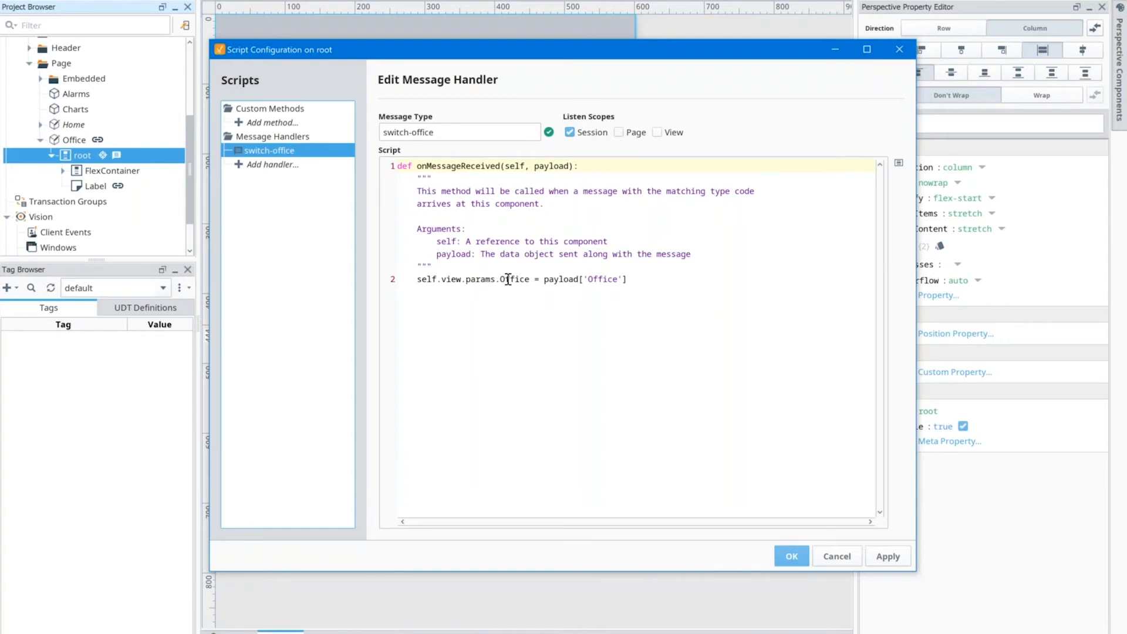
Step: Examine how the handler assigns the payload to the view's Office parameter, check its message type, and close the script configuration
double_click(589, 280)
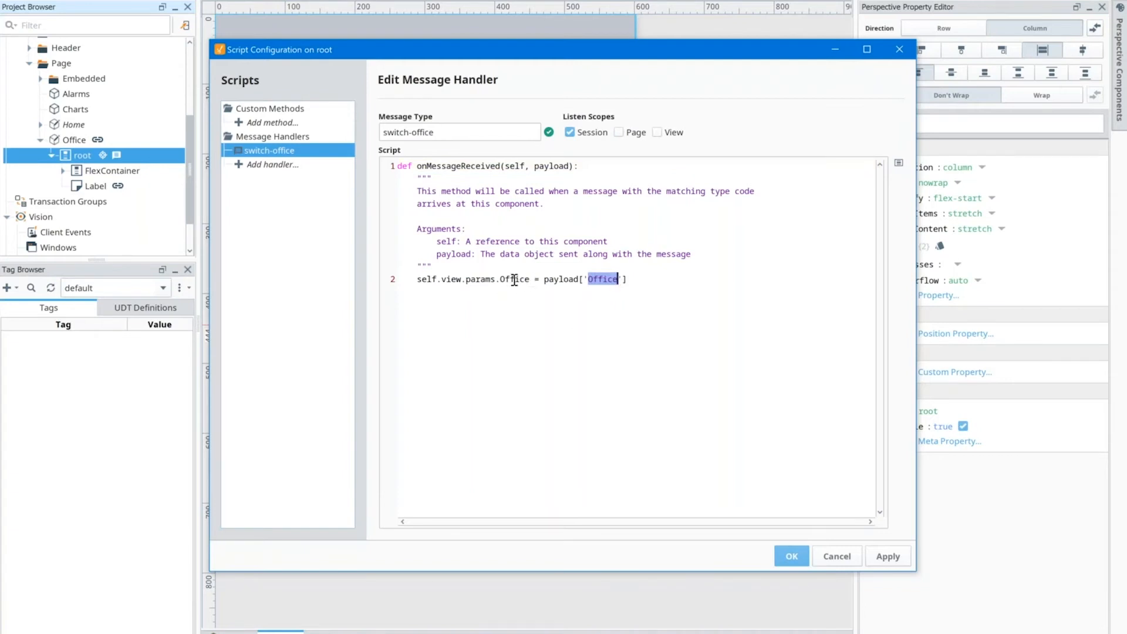
drag(529, 280, 422, 280)
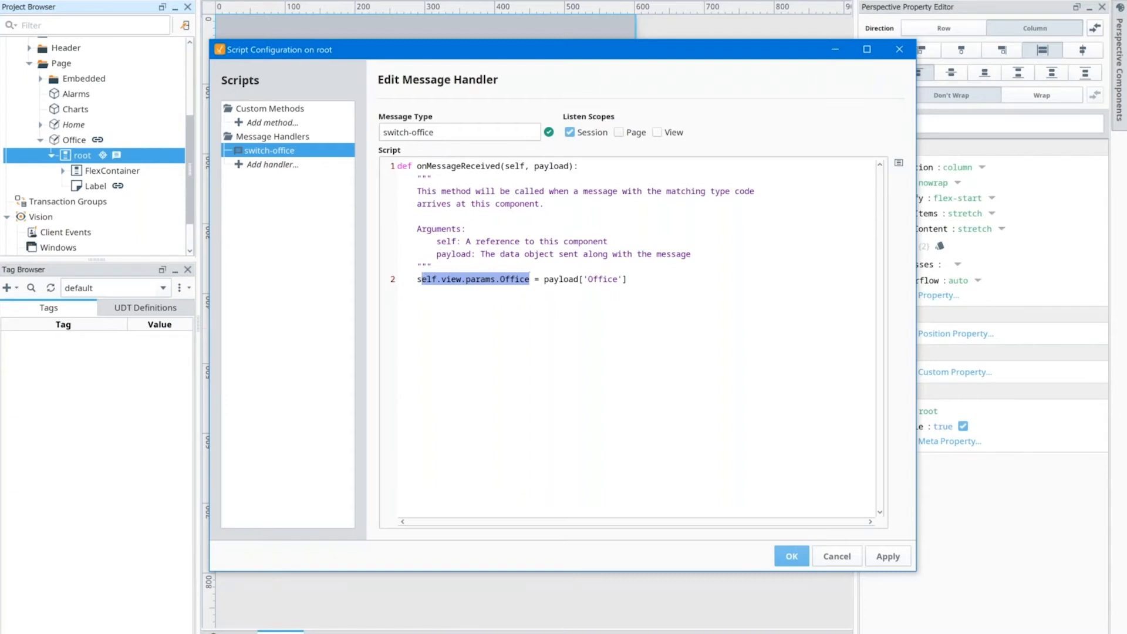
click(446, 134)
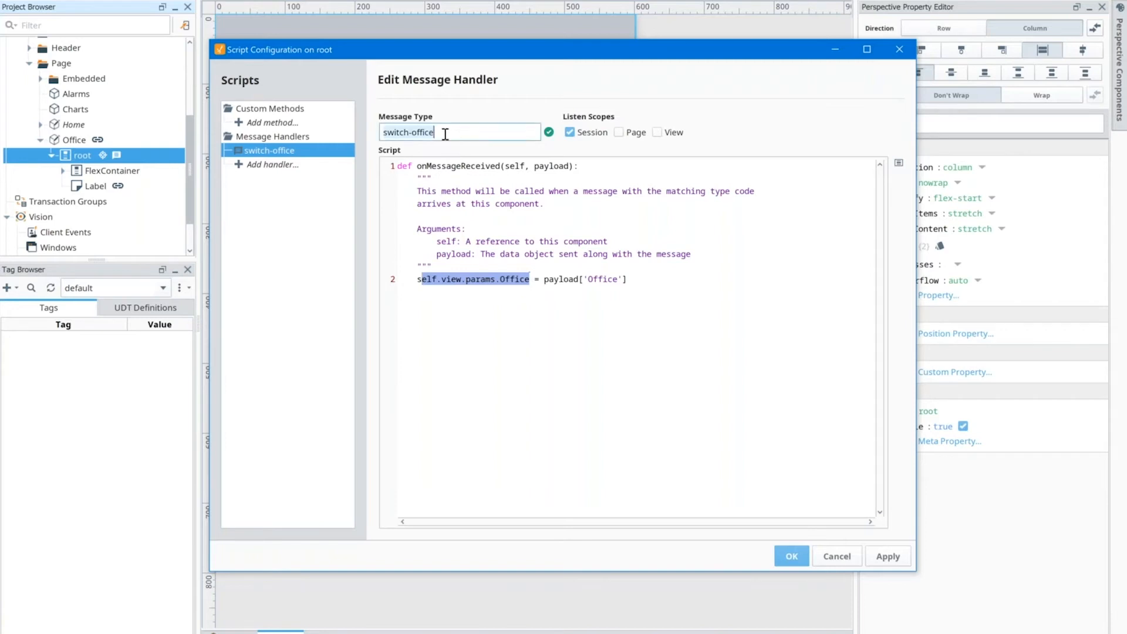
drag(388, 133, 436, 133)
click(611, 390)
click(791, 556)
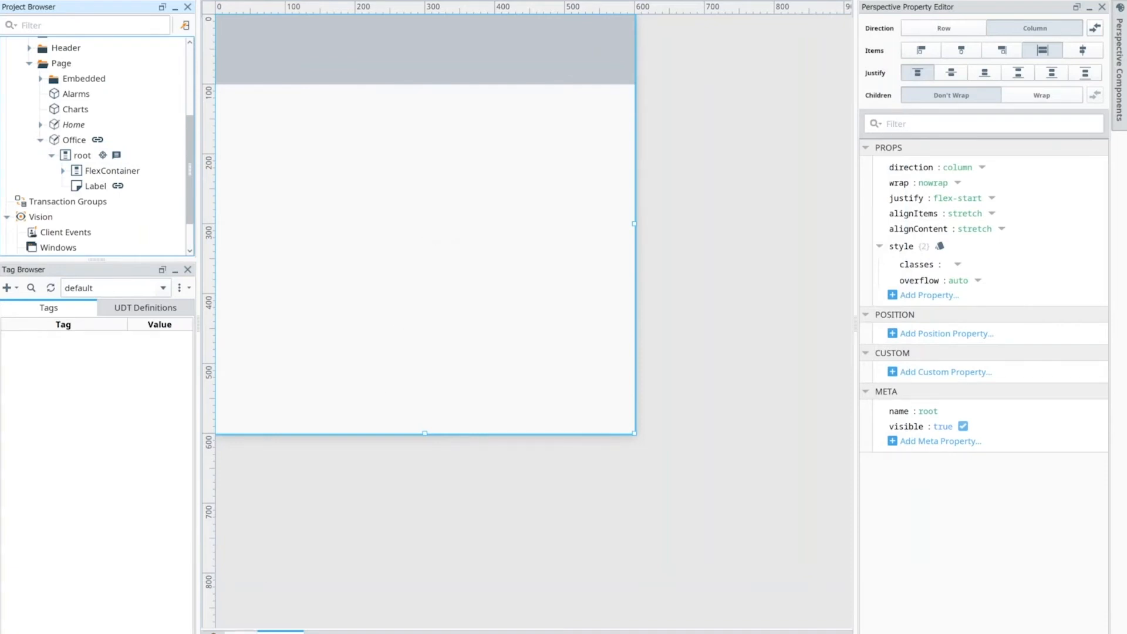
click(248, 632)
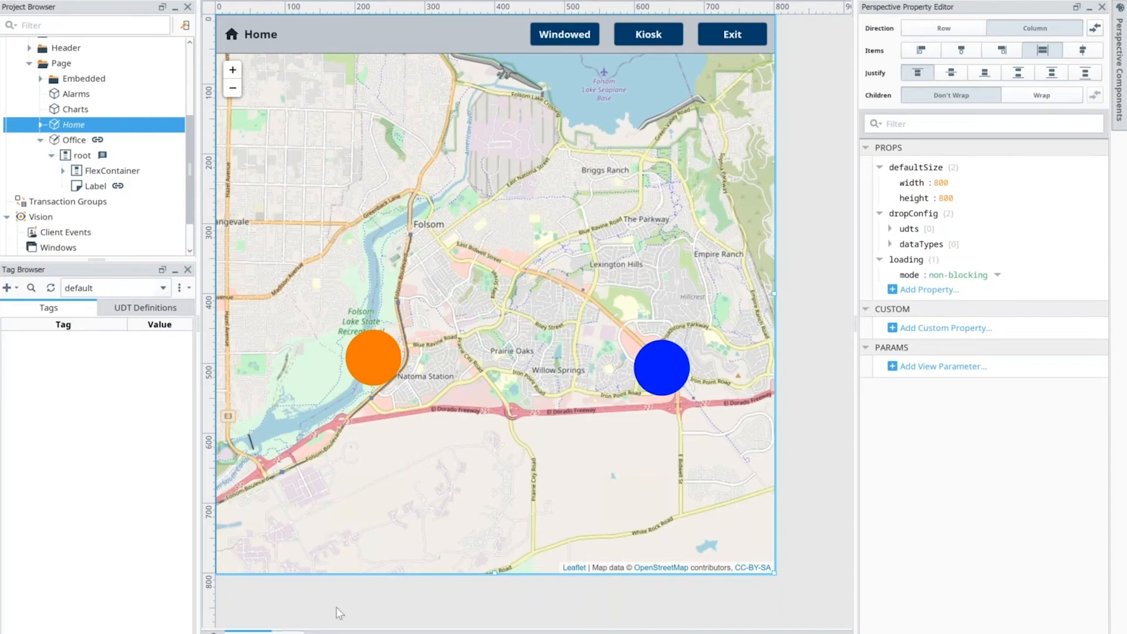
click(289, 632)
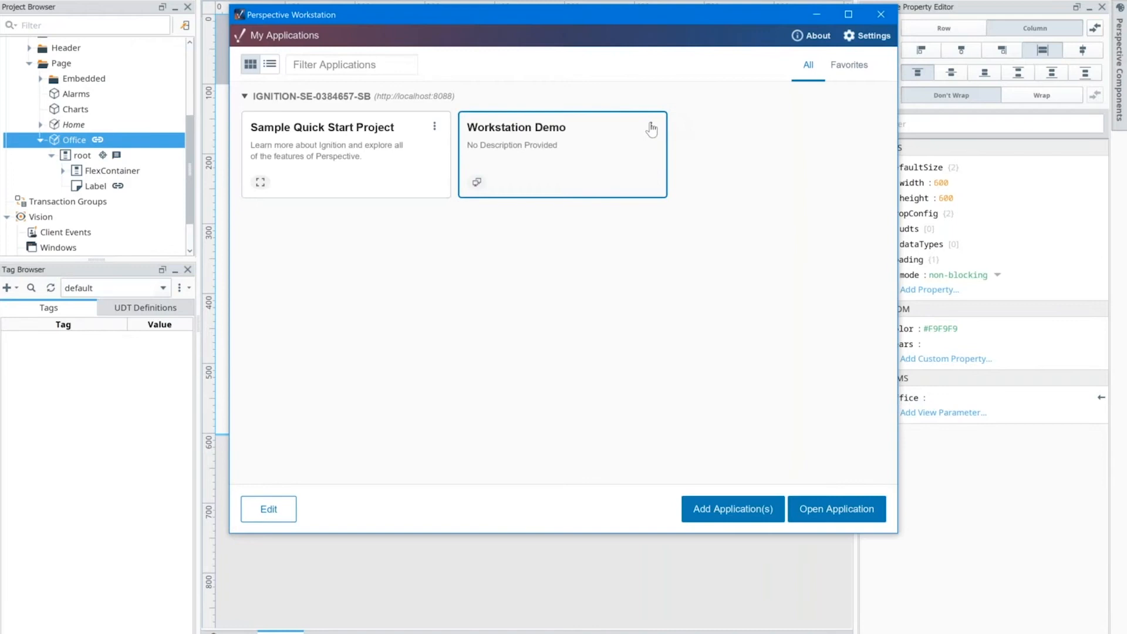
Step: In Perspective Workstation, examine the pages assigned to each display in the Workstation Demo configuration and leave it without saving
click(650, 126)
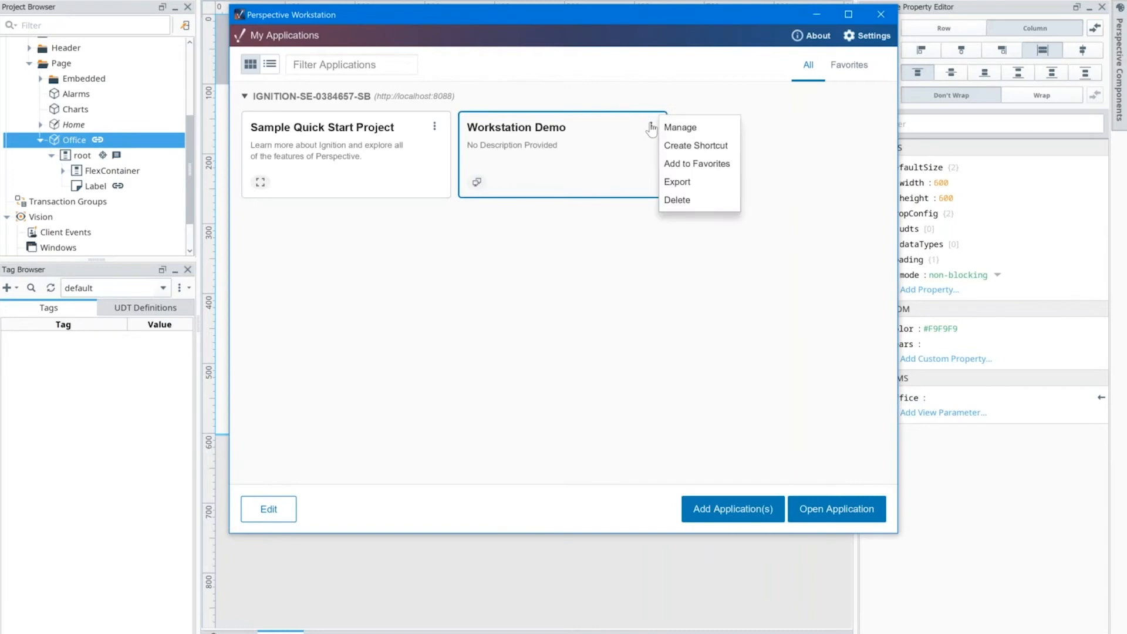
click(679, 127)
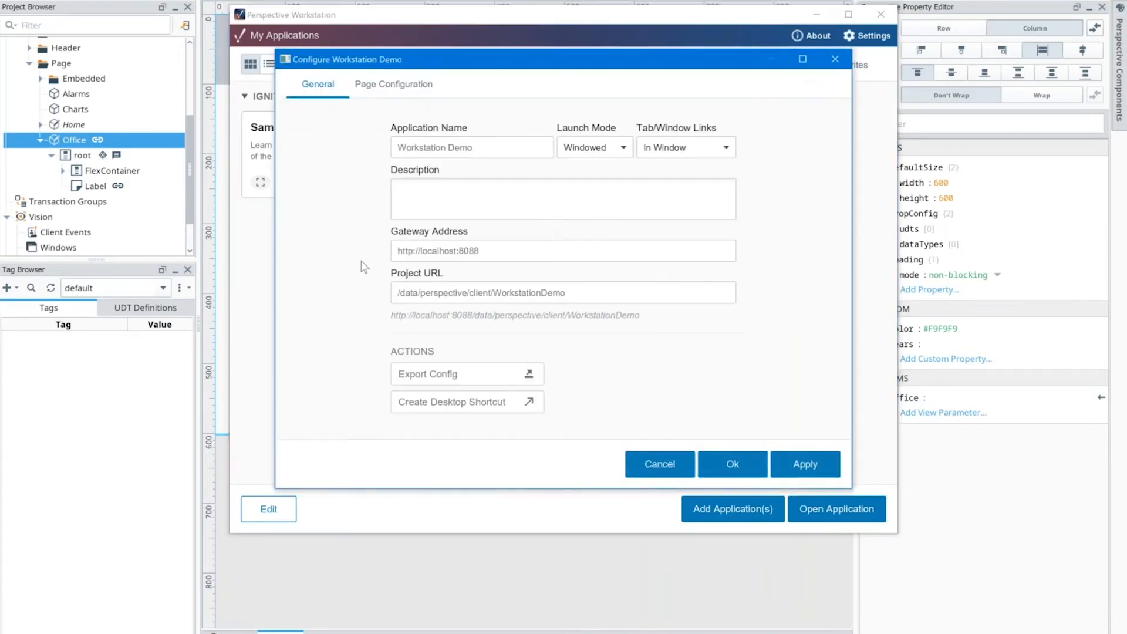
click(404, 88)
click(416, 323)
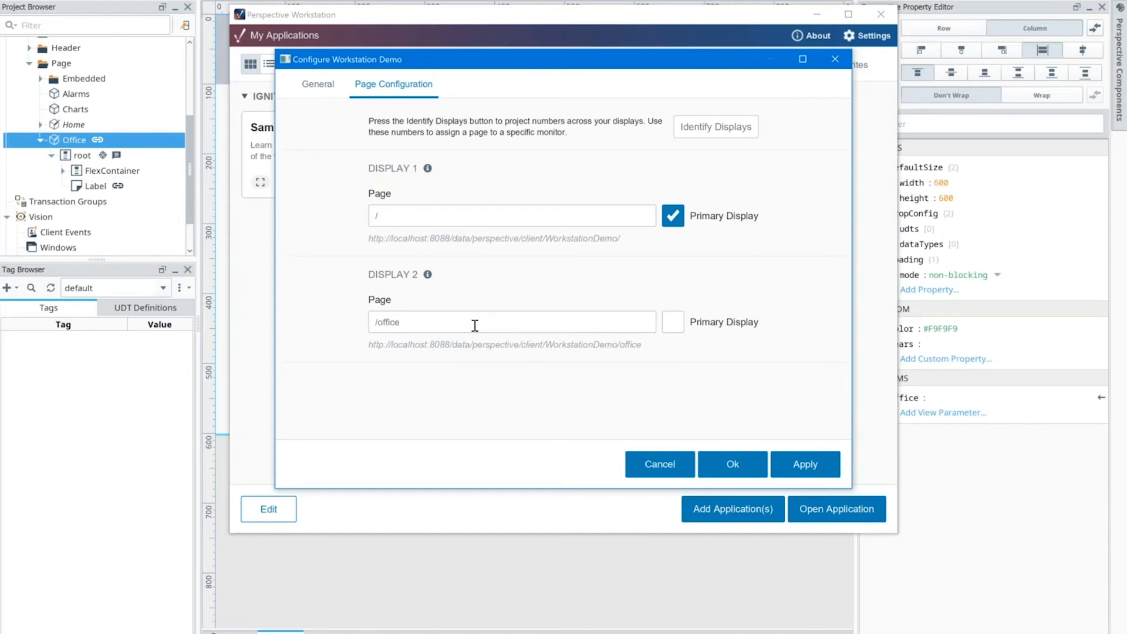
click(674, 470)
Step: Return to Ignition Designer and check the page URL and primary view of the /office page configuration
click(608, 562)
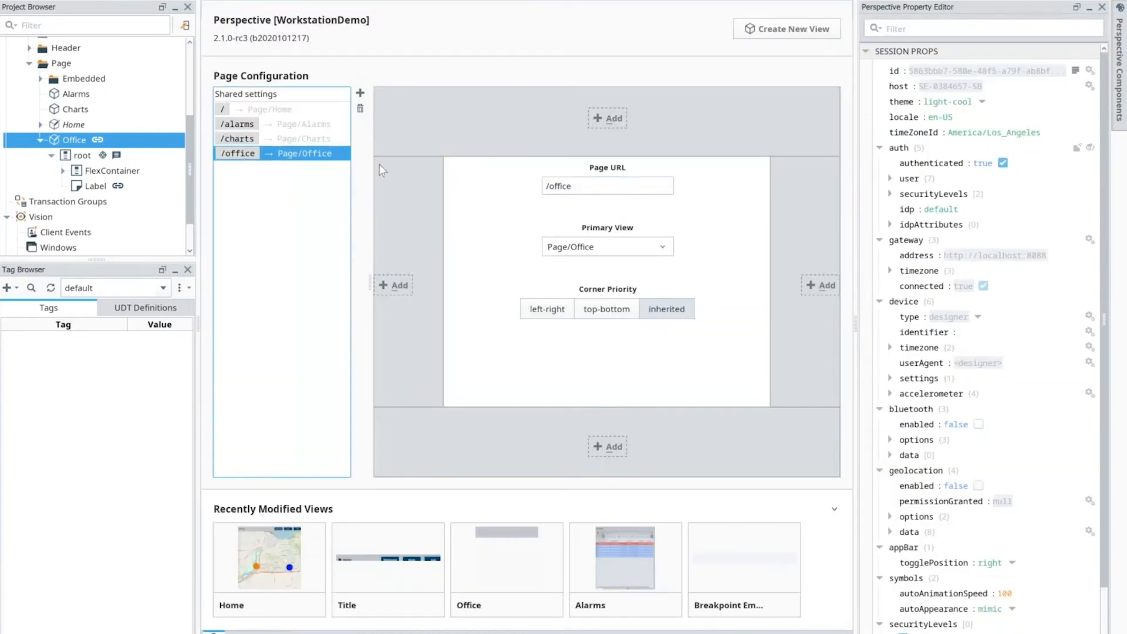
triple_click(570, 189)
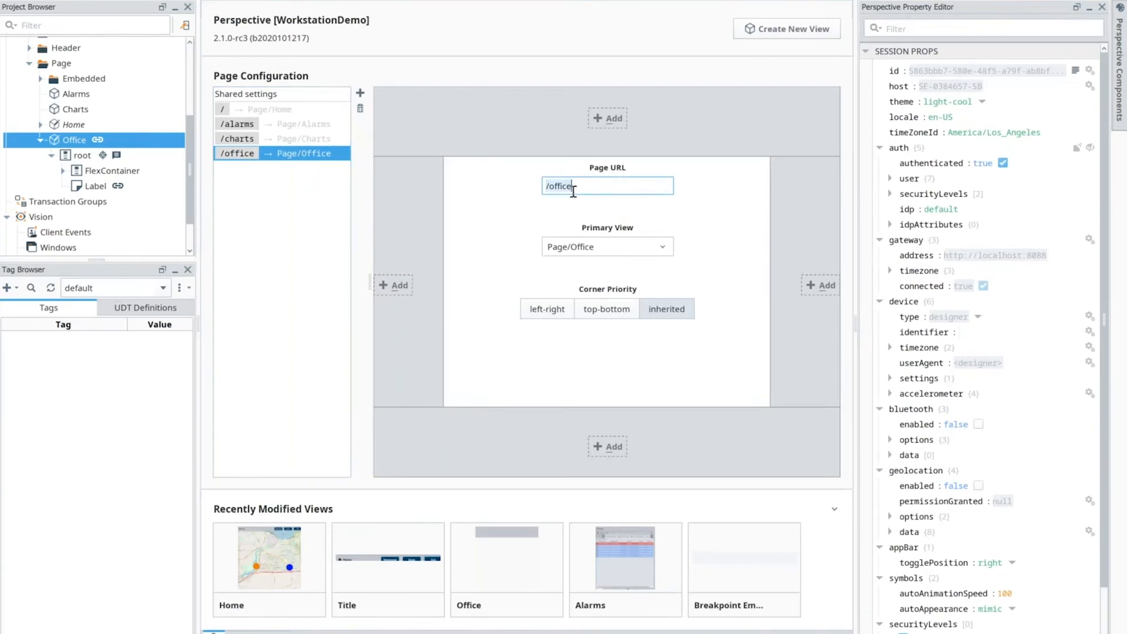
triple_click(564, 247)
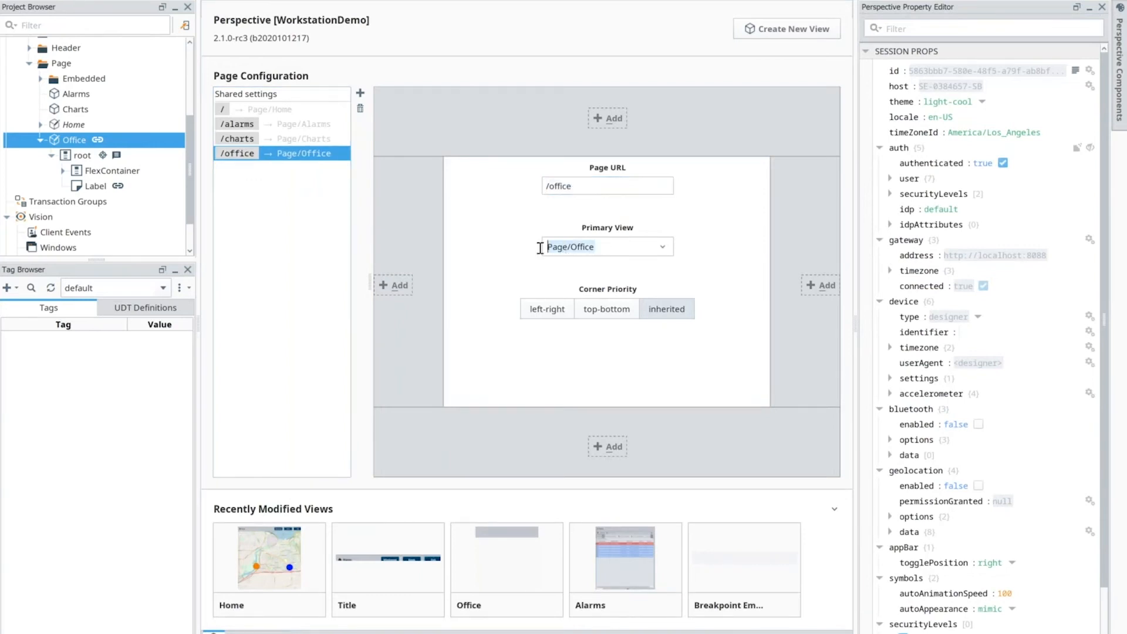
Step: Add a new page configuration with the URL /office and Page/Office as its primary view
click(360, 93)
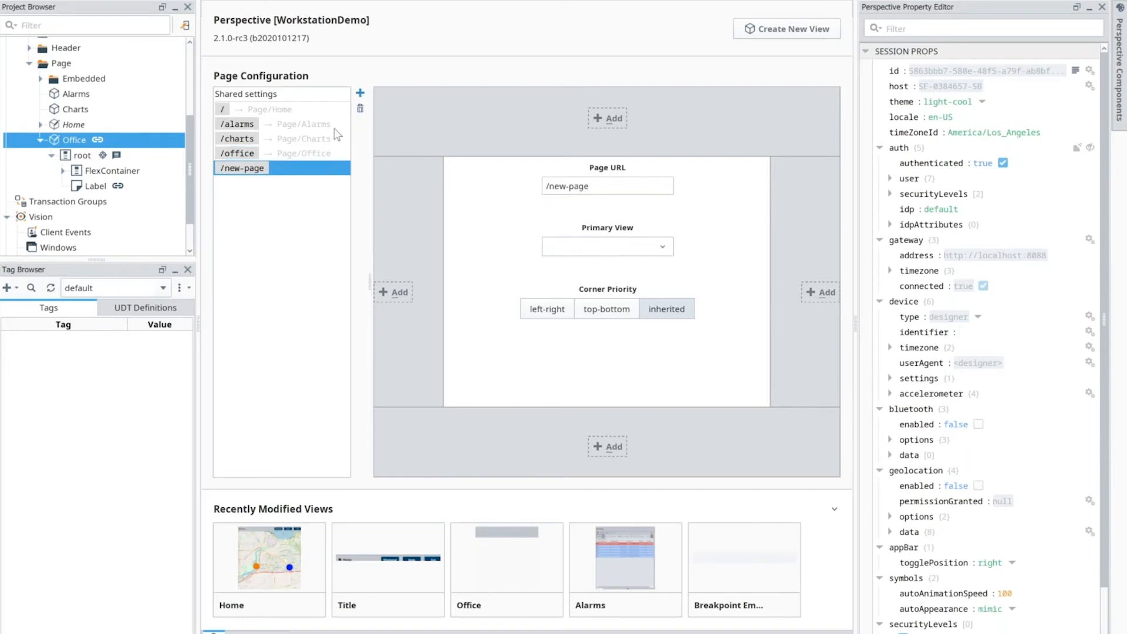
click(602, 187)
key(BackSpace)
key(BackSpace)
key(BackSpace)
key(BackSpace)
key(BackSpace)
key(BackSpace)
key(BackSpace)
key(BackSpace)
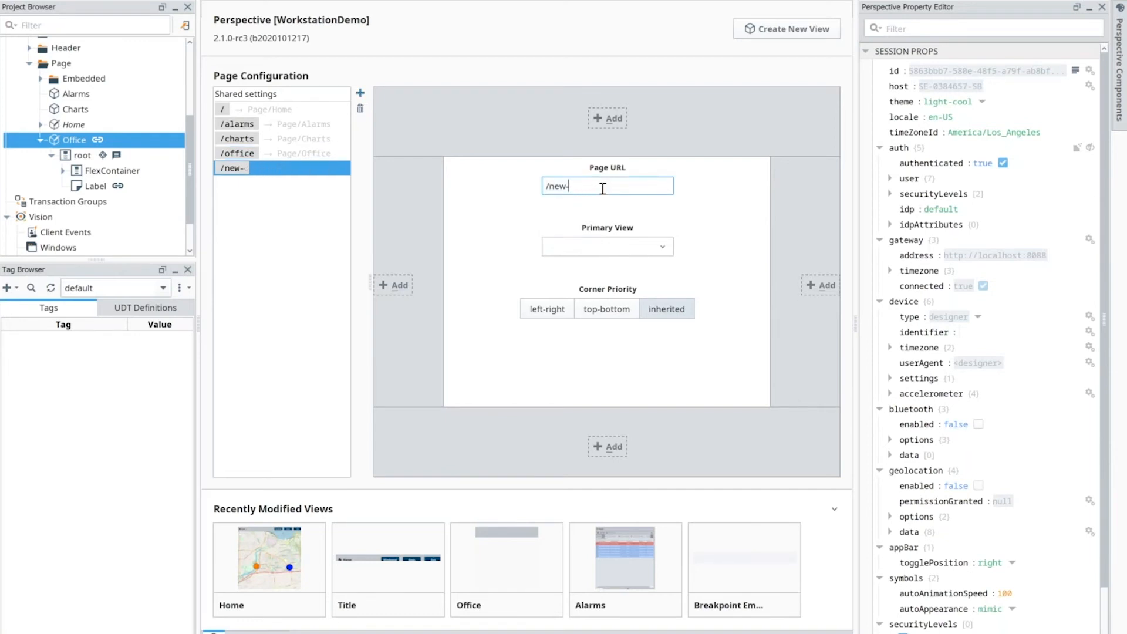
text(office)
click(662, 246)
click(567, 308)
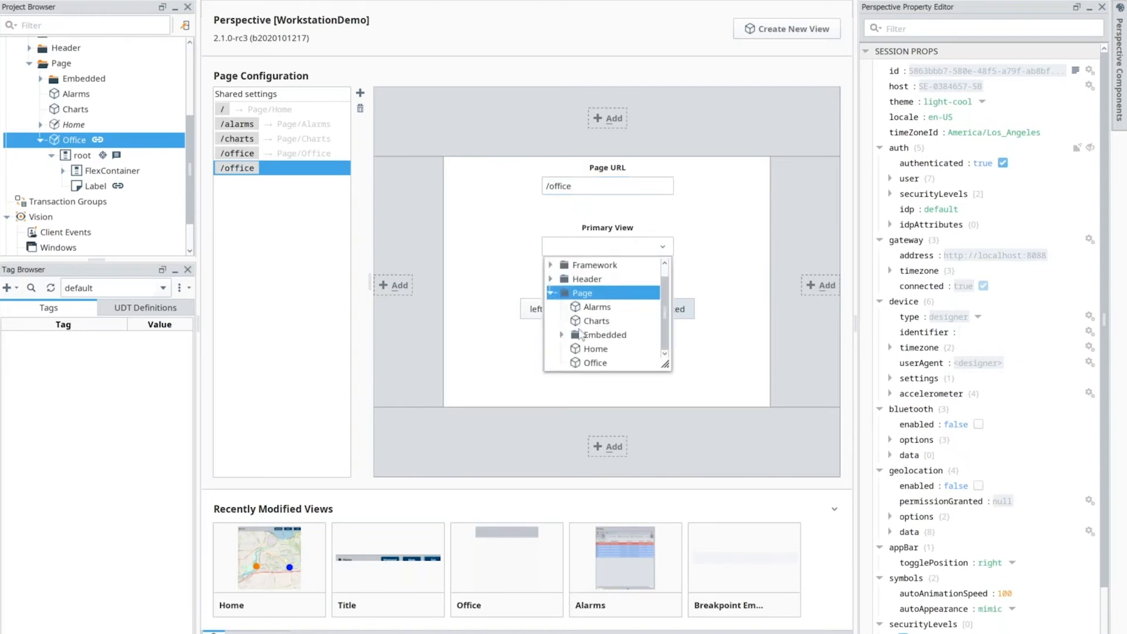
click(587, 361)
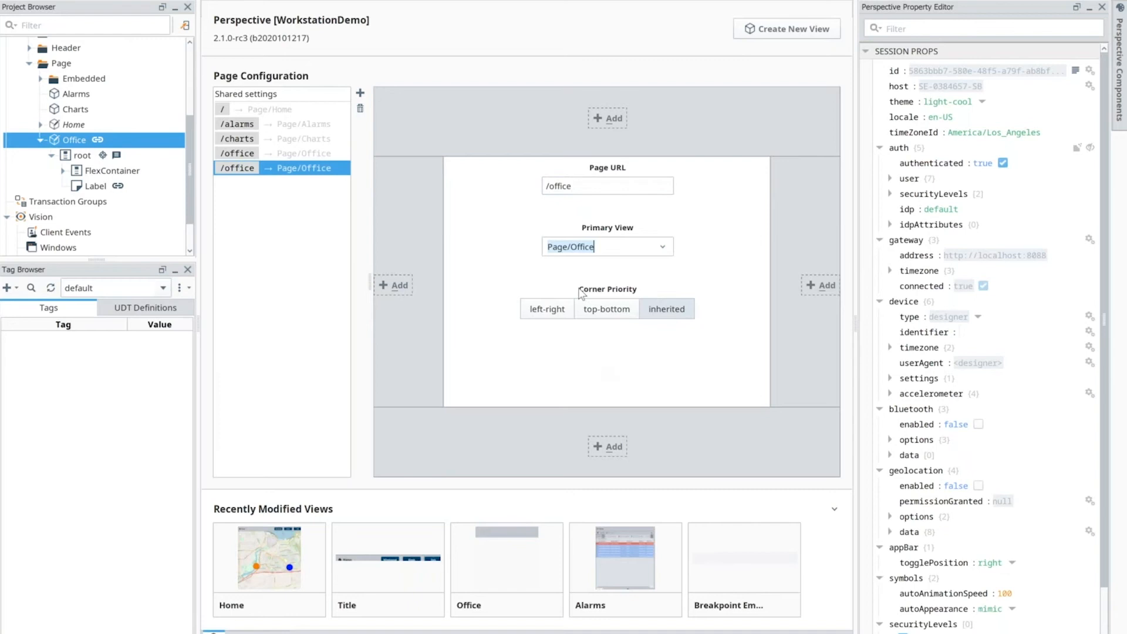
Step: Extend the new page's URL to /office/:Office so it takes an Office parameter, and save the project
click(587, 188)
click(587, 191)
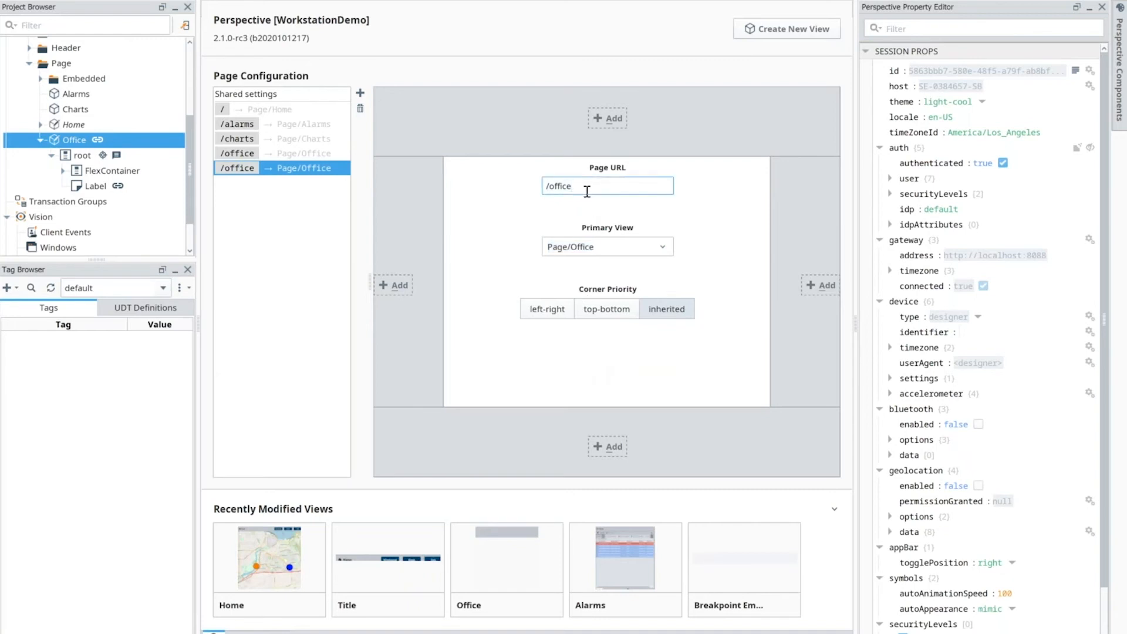
text(/:Office)
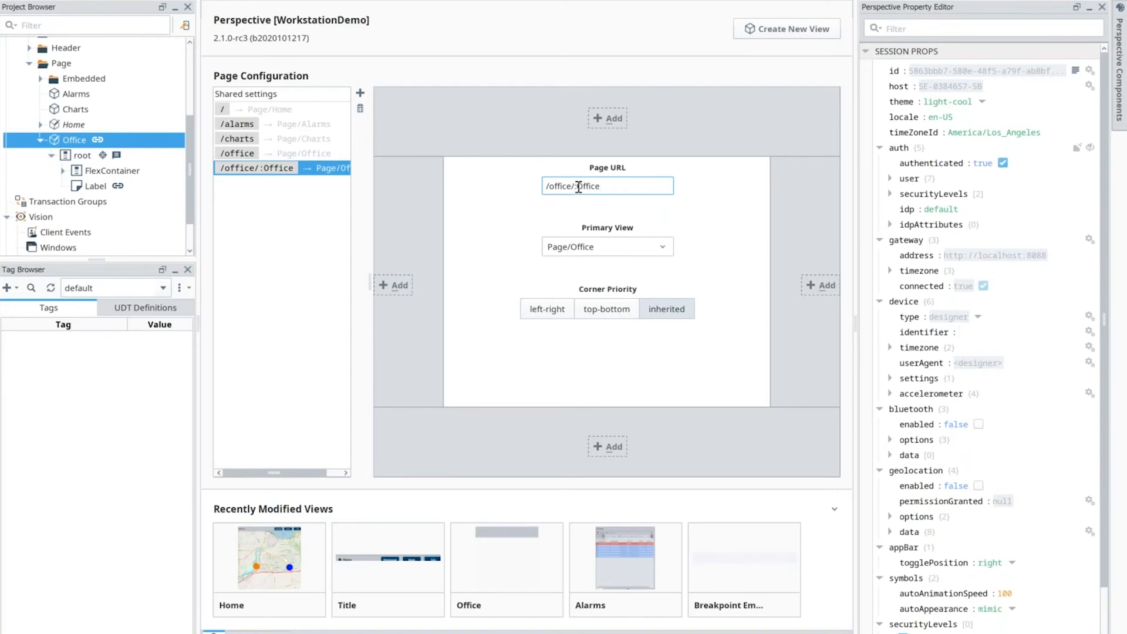
drag(577, 186, 606, 184)
click(603, 188)
double_click(589, 187)
click(607, 186)
text(\)
click(12, 0)
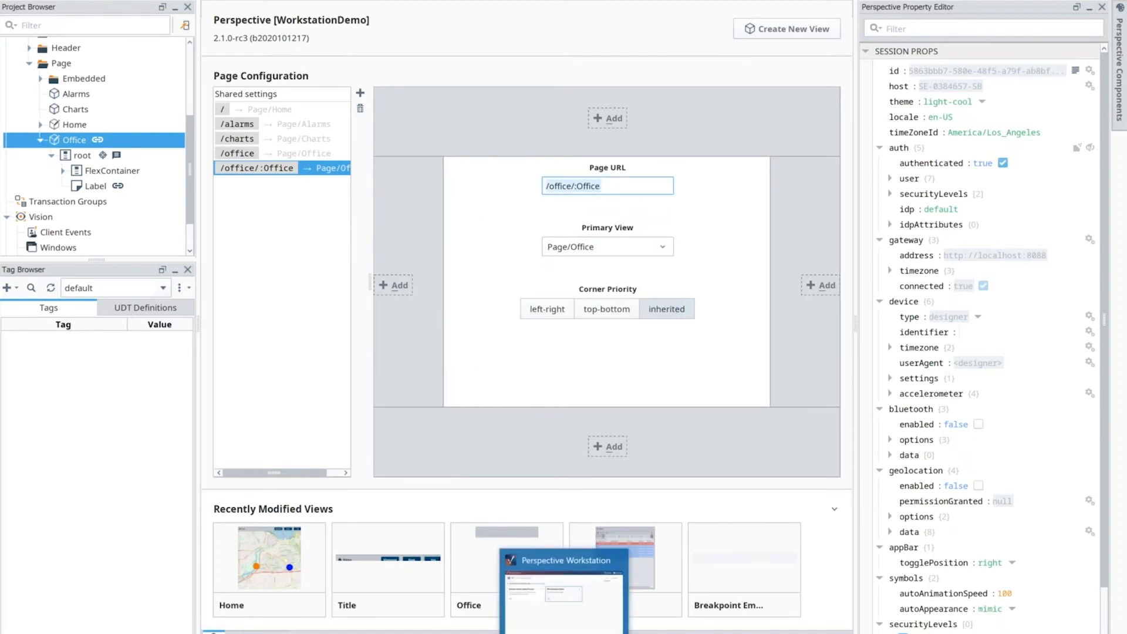
Step: In Perspective Workstation, set the Display 2 page of the Workstation Demo application to /office/New Office and accept the configuration
click(650, 127)
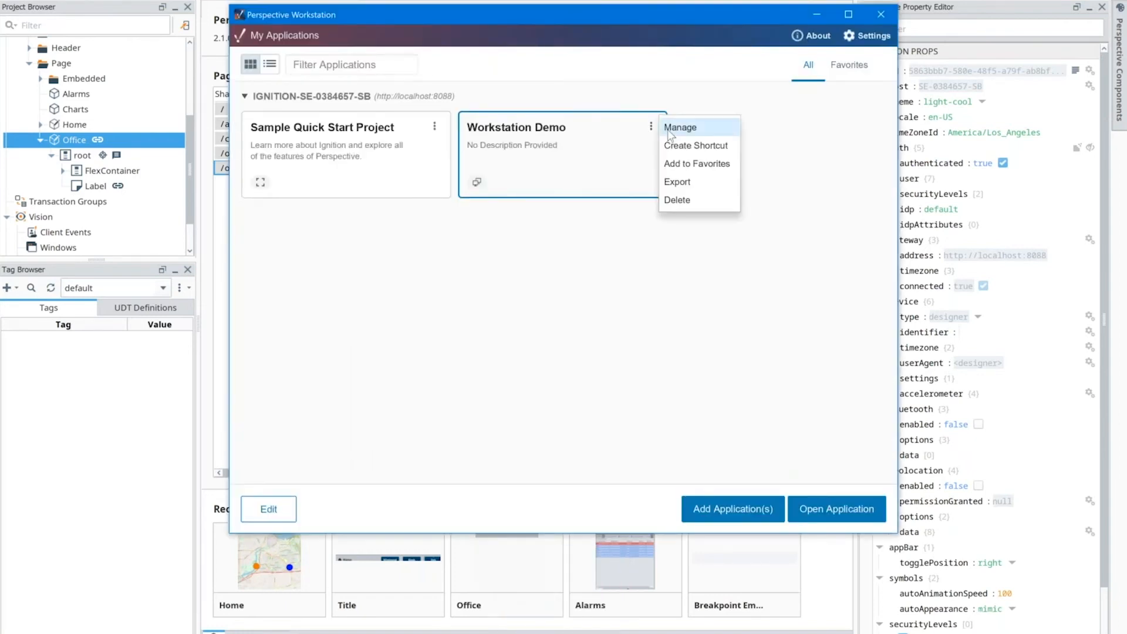
click(669, 129)
click(393, 85)
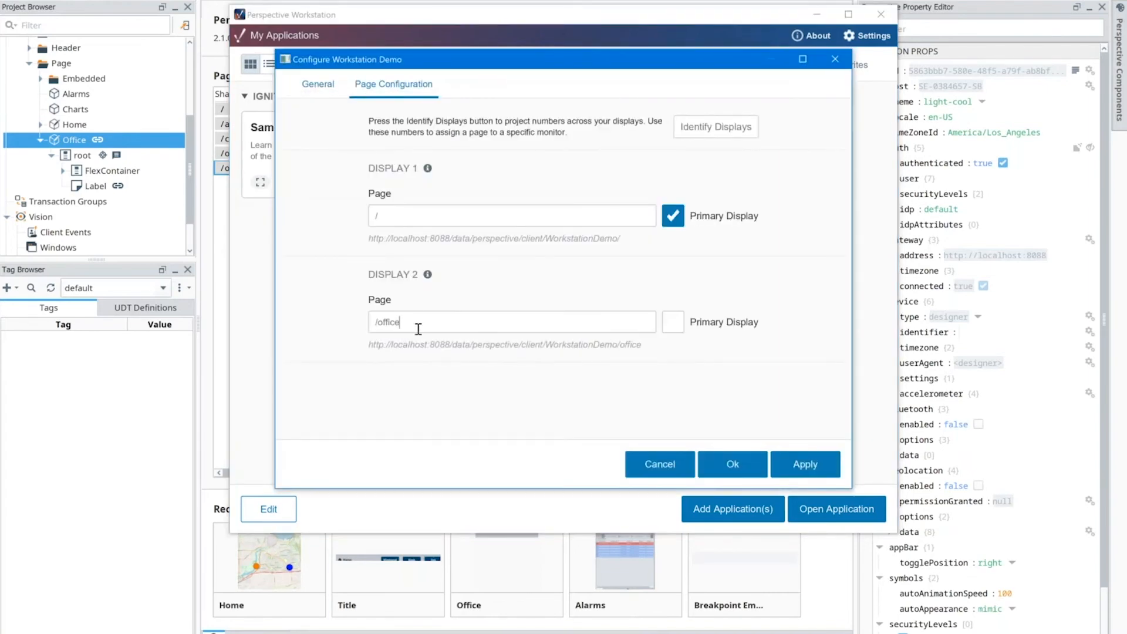
text(/New Office)
drag(403, 322, 449, 322)
click(733, 465)
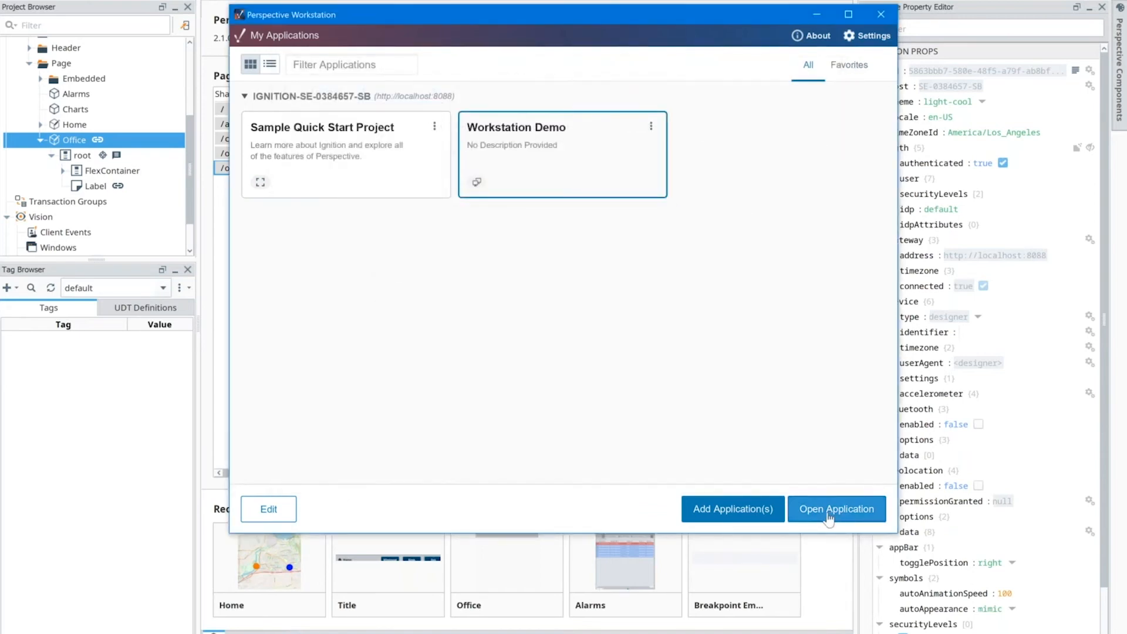
Step: Reopen the Workstation Demo application's general settings and close them again
click(650, 126)
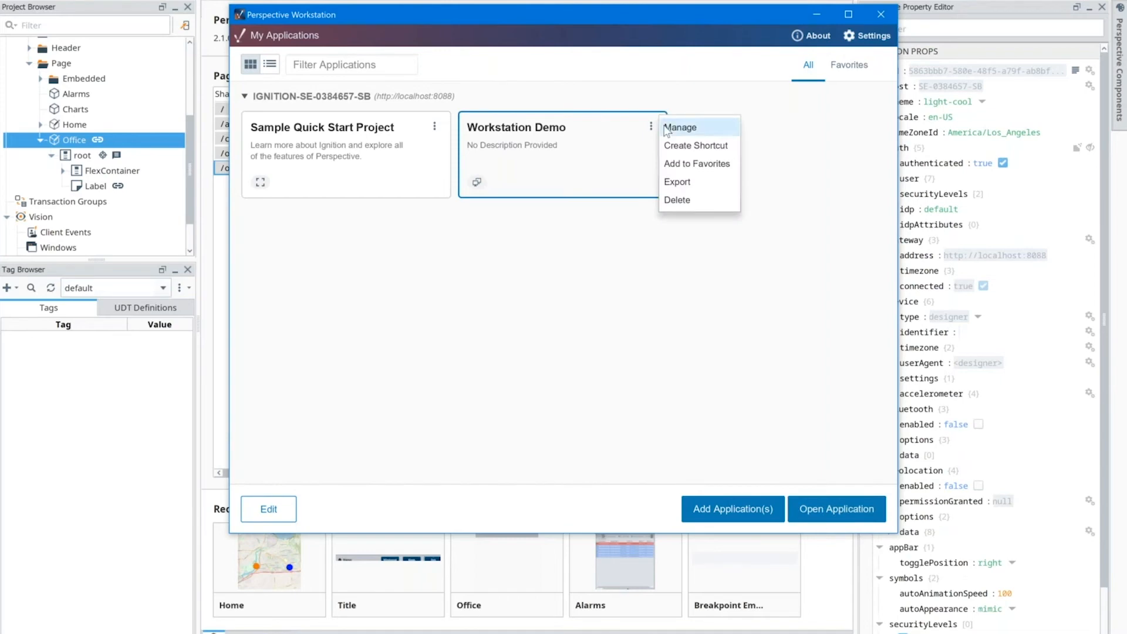
click(677, 126)
click(740, 470)
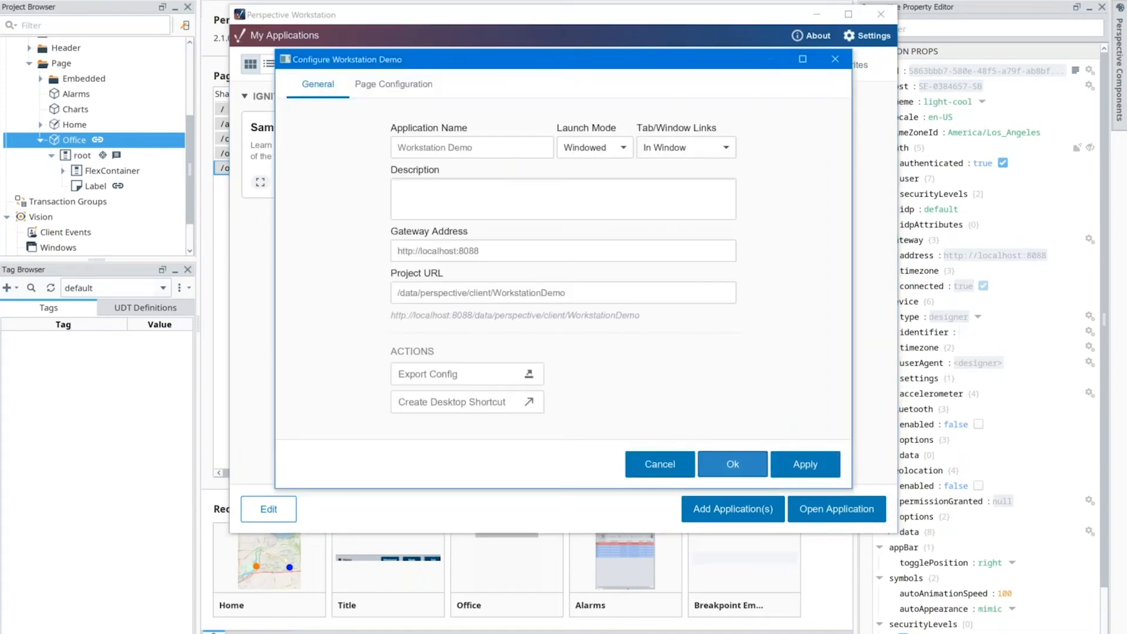
Step: Launch the Workstation Demo application and log in with the username and account password
click(821, 510)
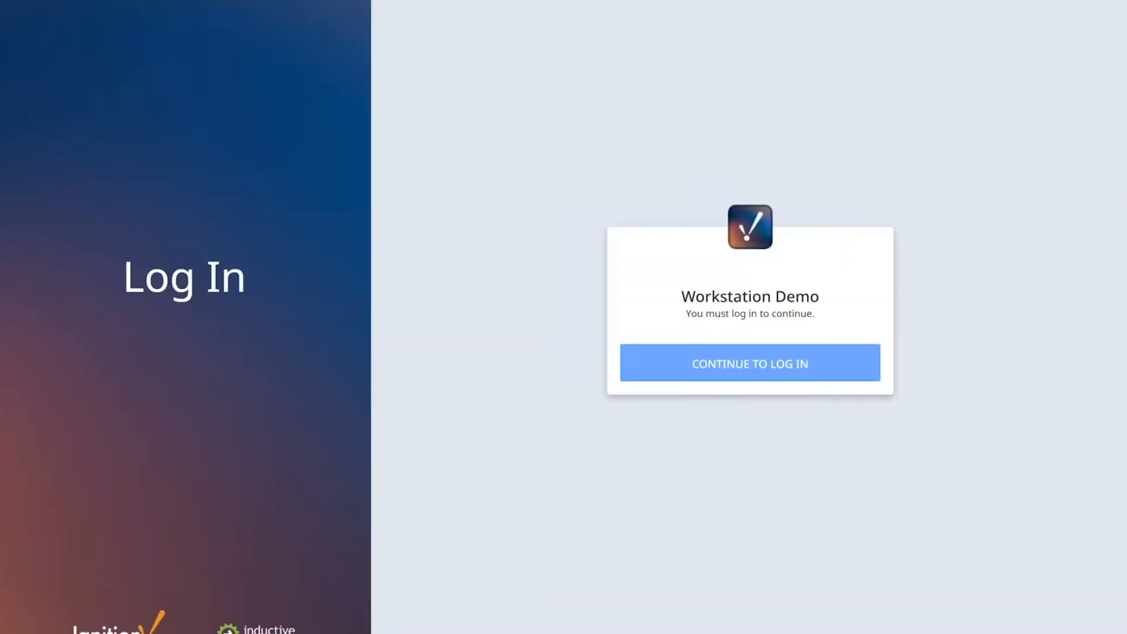
click(681, 362)
text(admin)
key(Return)
text(password)
key(Return)
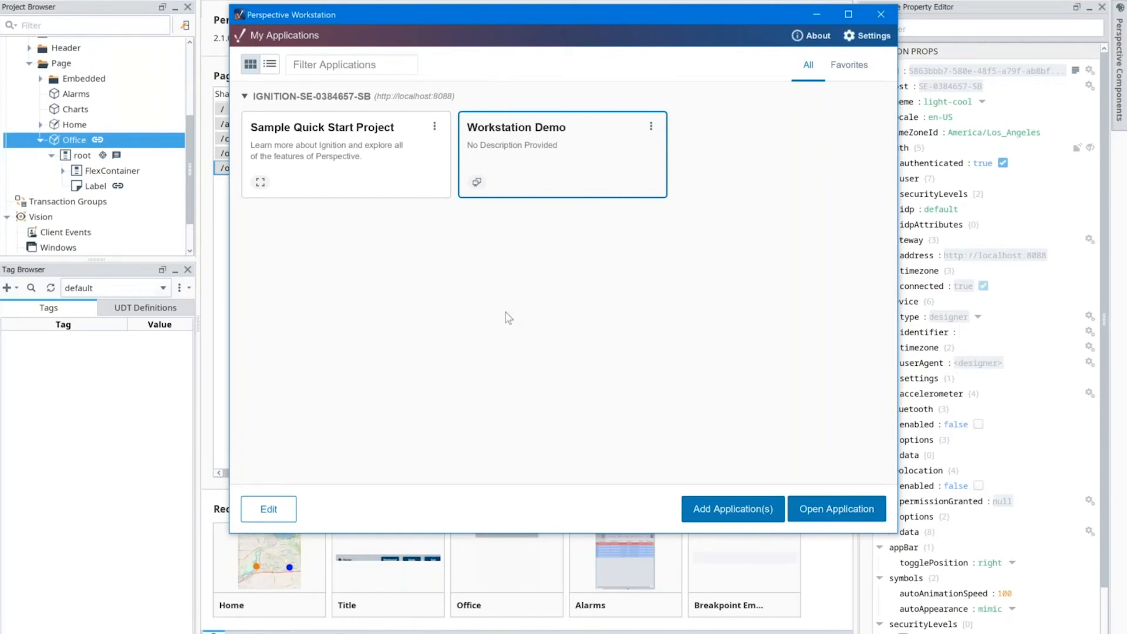
Step: Check the Display 2 page in the Workstation Demo page configuration, accept it and launch the application again
click(650, 126)
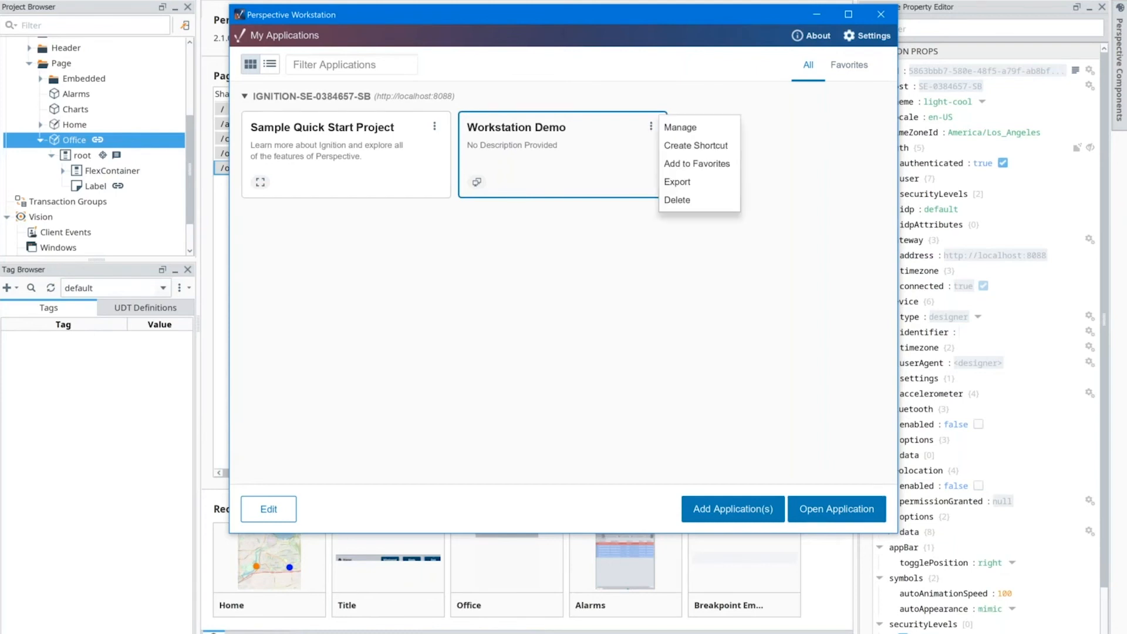
click(651, 126)
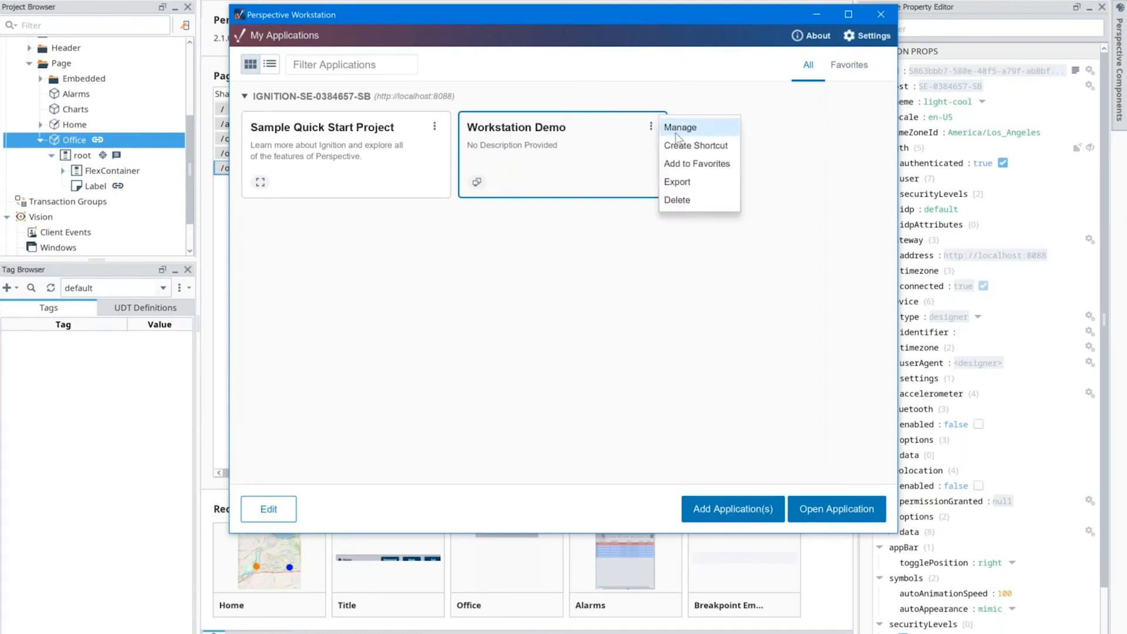
click(679, 127)
click(393, 84)
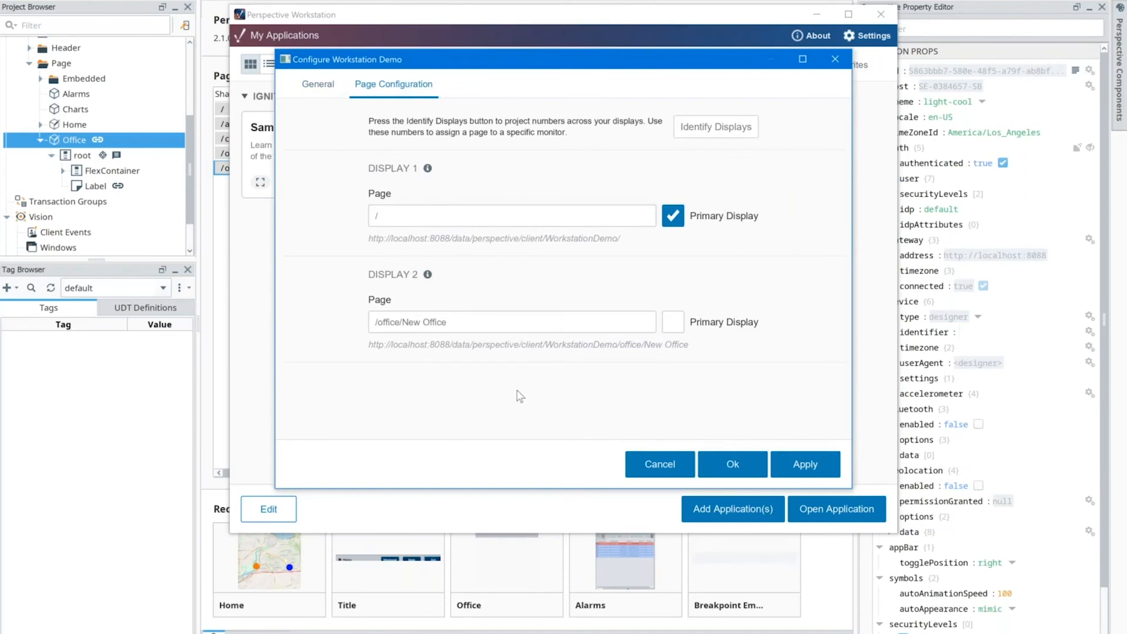
click(734, 465)
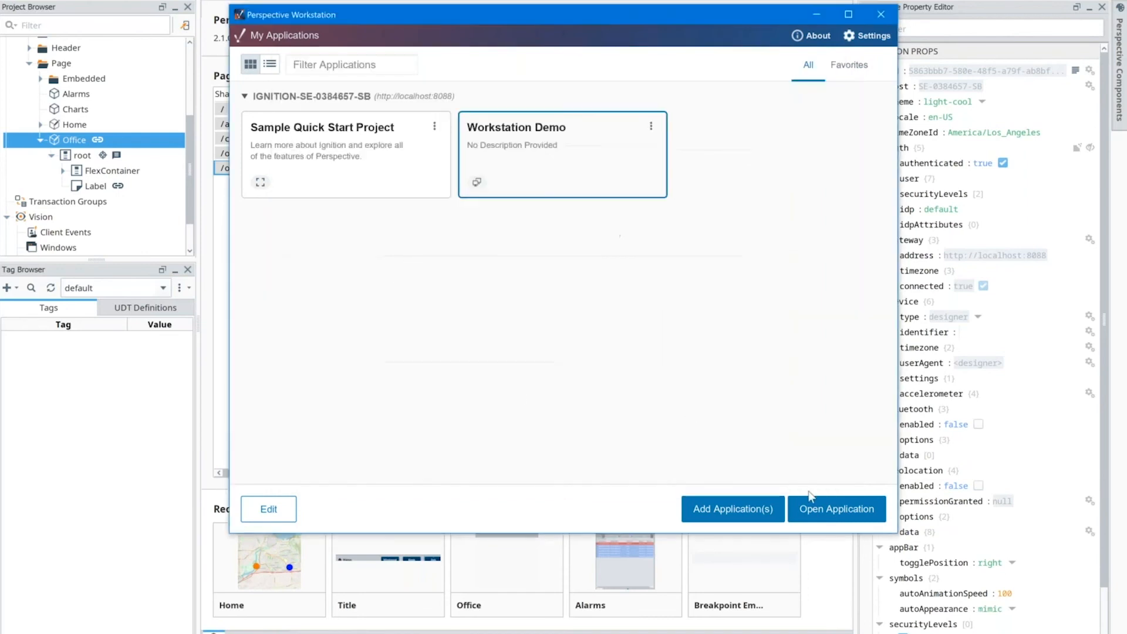
click(812, 511)
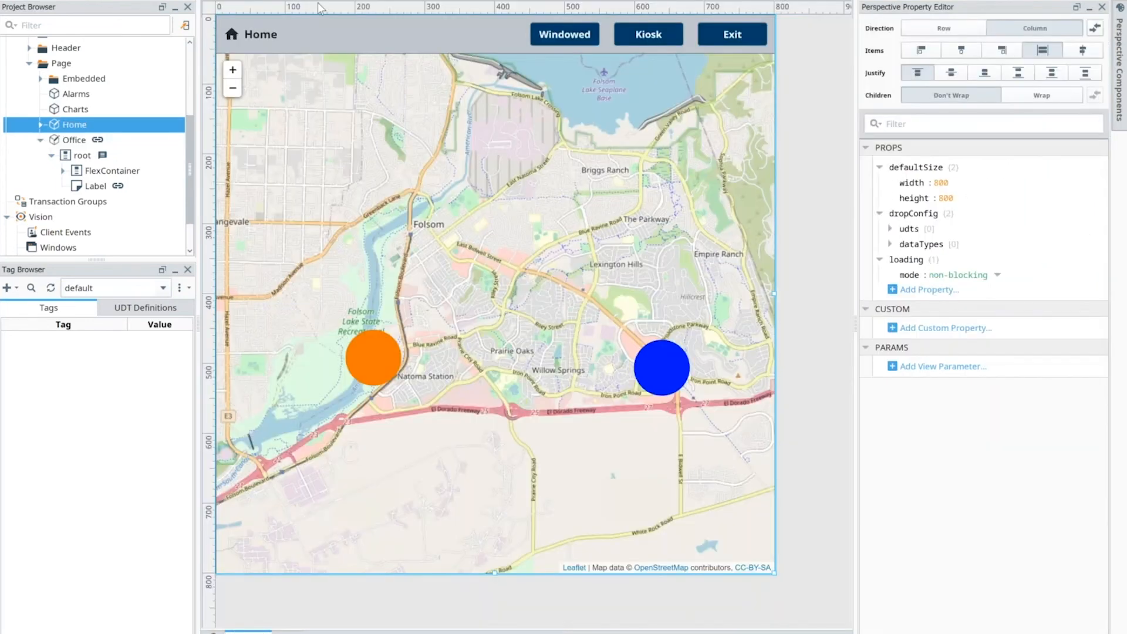
Step: In Ignition Designer, locate the Home view's Title component and open its embedded view Page/Embedded/Title
click(336, 35)
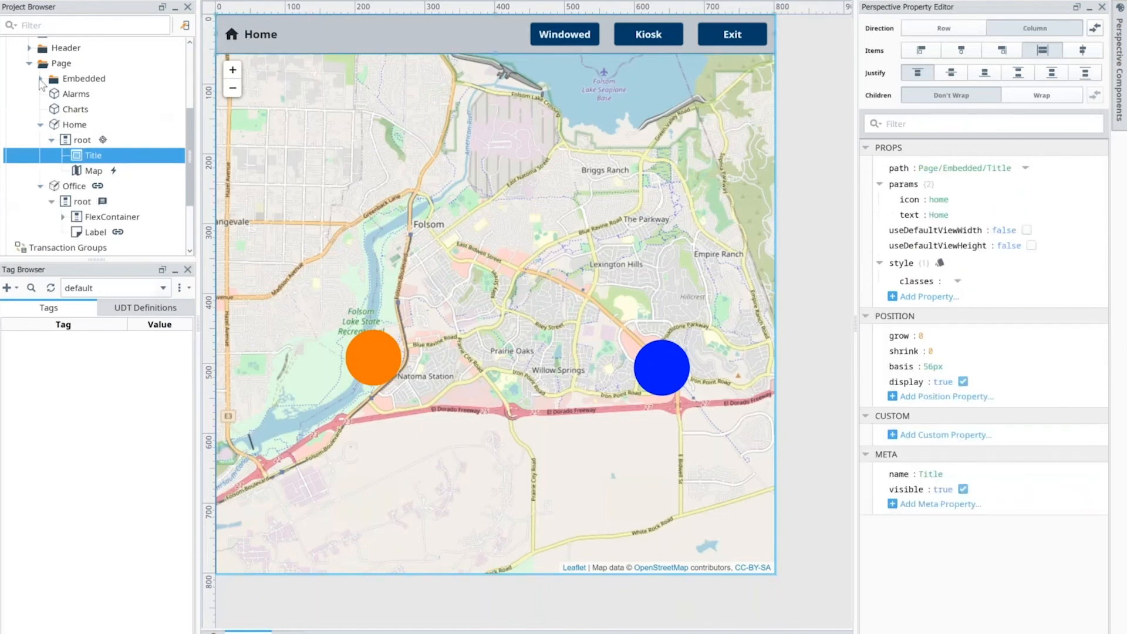
click(40, 78)
click(80, 95)
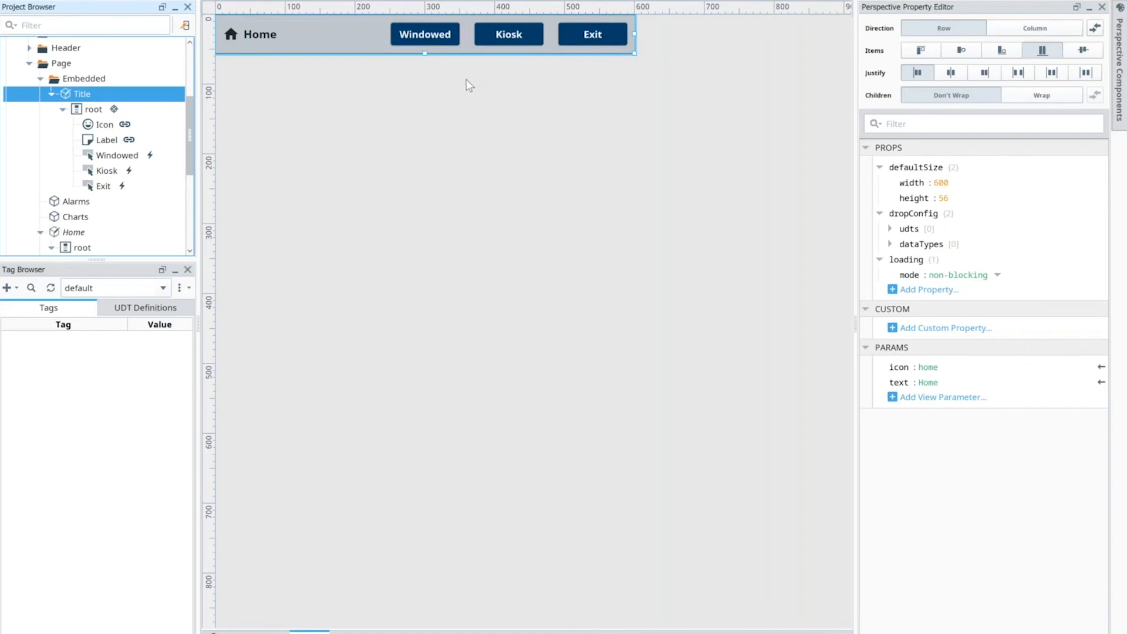
right_click(445, 38)
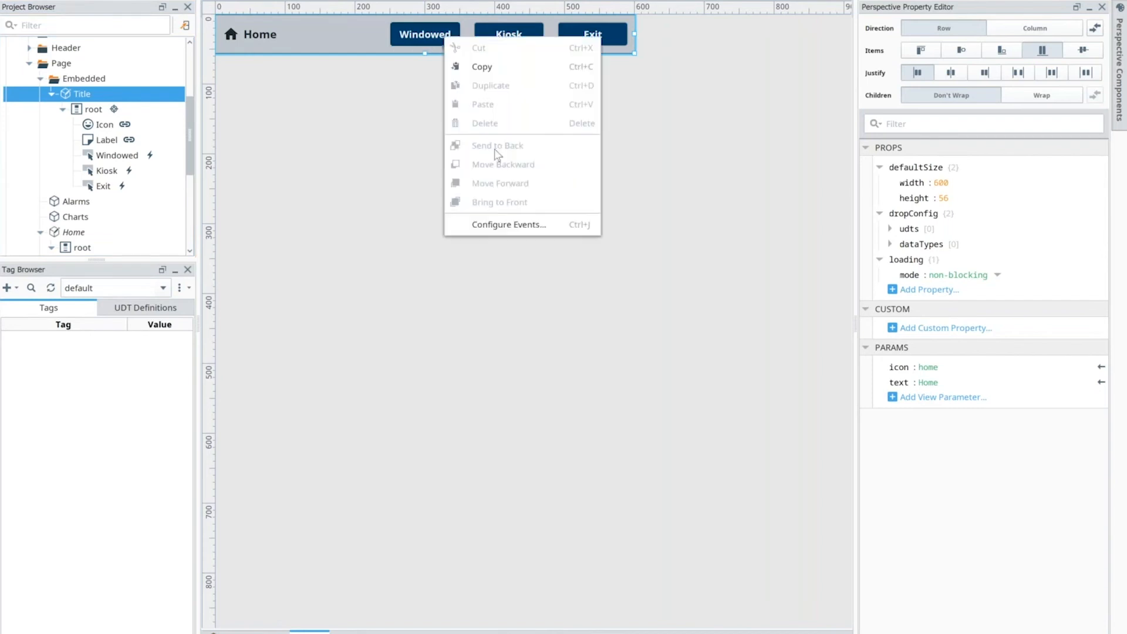
click(482, 227)
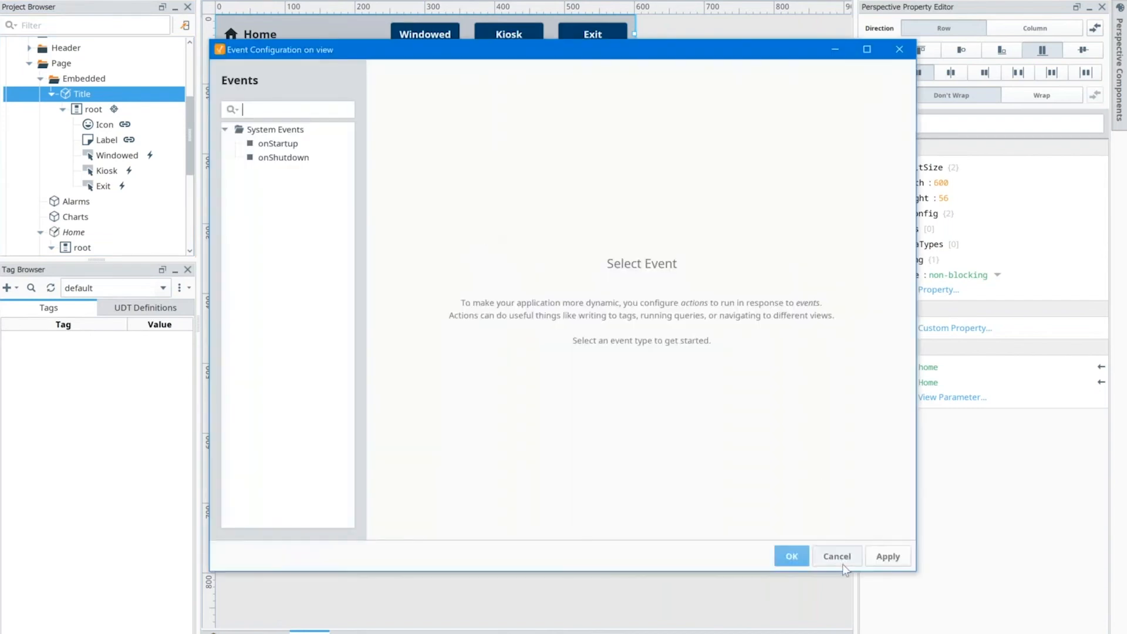
click(843, 563)
Step: Open the event configuration of the Windowed button in the Title view
click(426, 43)
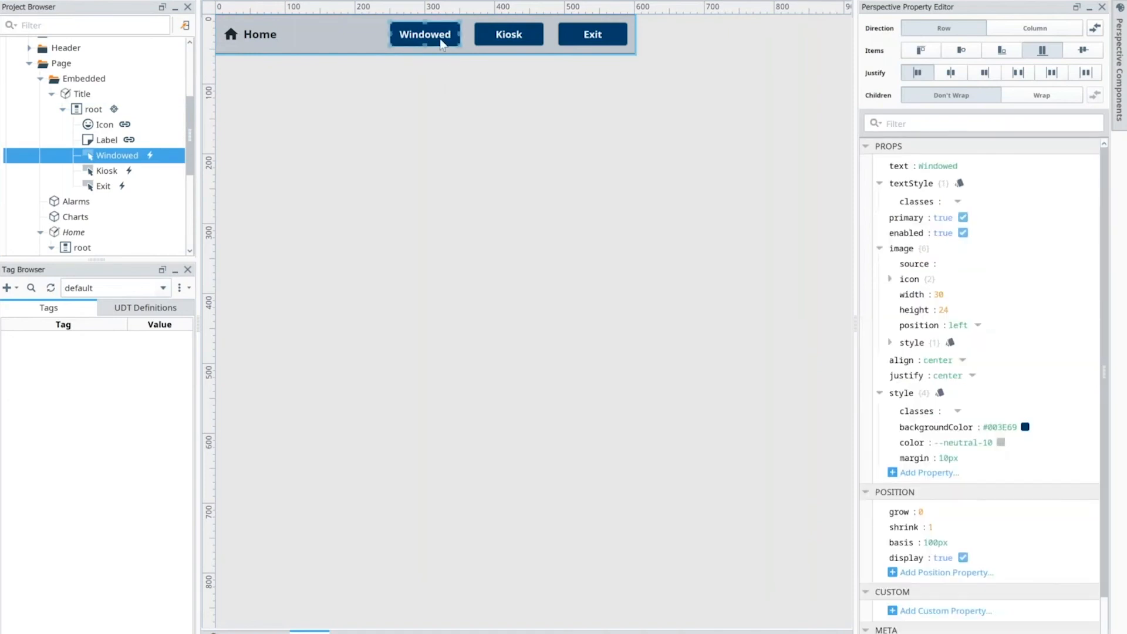
right_click(442, 46)
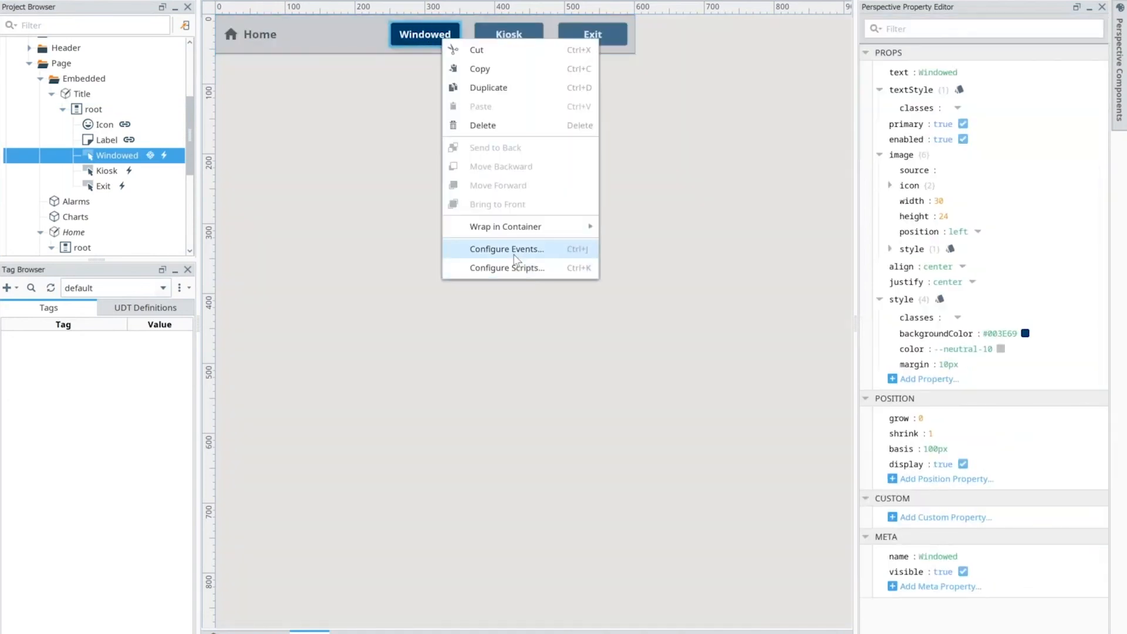
click(515, 249)
Step: Add a second Workstation Mode action to the Windowed button's onActionPerformed event and delete it again
click(476, 135)
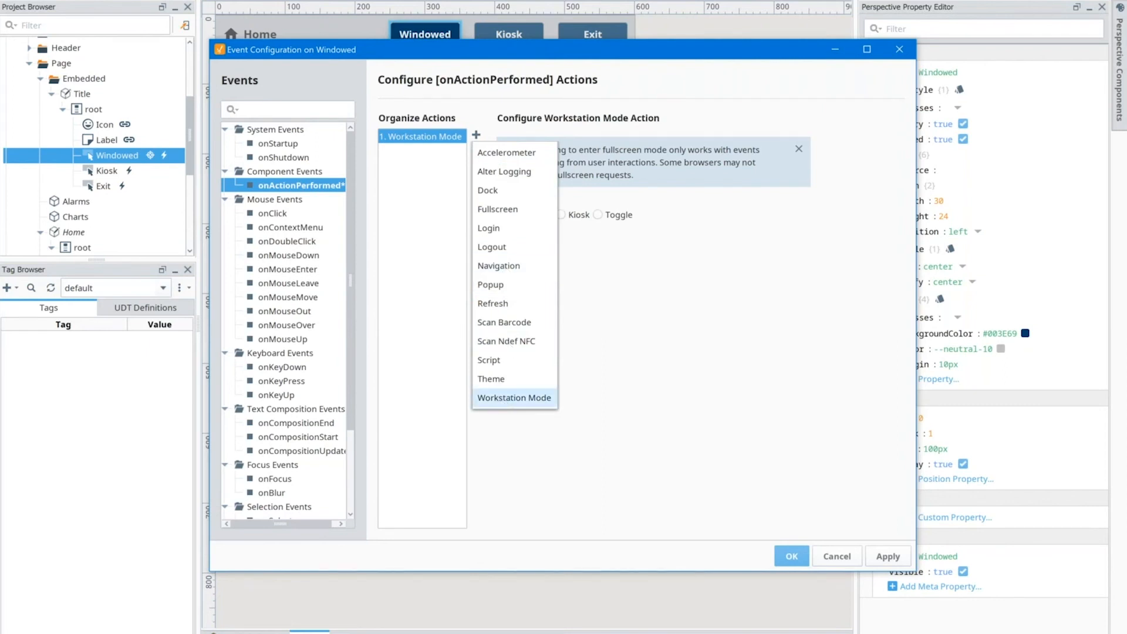
click(514, 398)
click(476, 151)
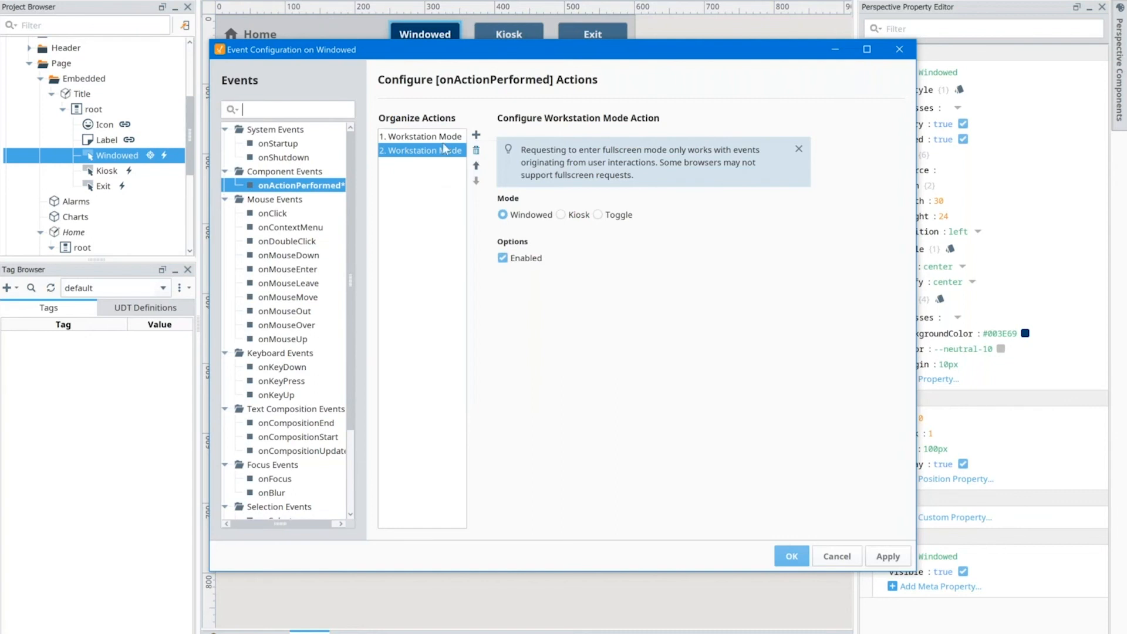
click(405, 344)
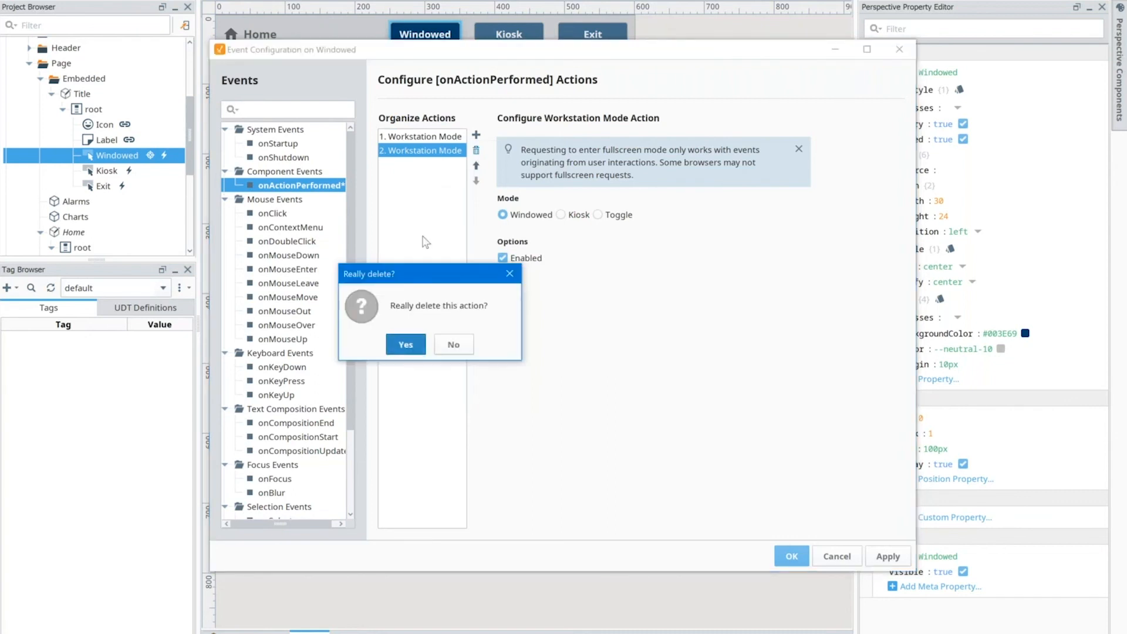
Step: Examine the mode options of the Windowed button's original Workstation Mode action and close the event configuration
click(434, 141)
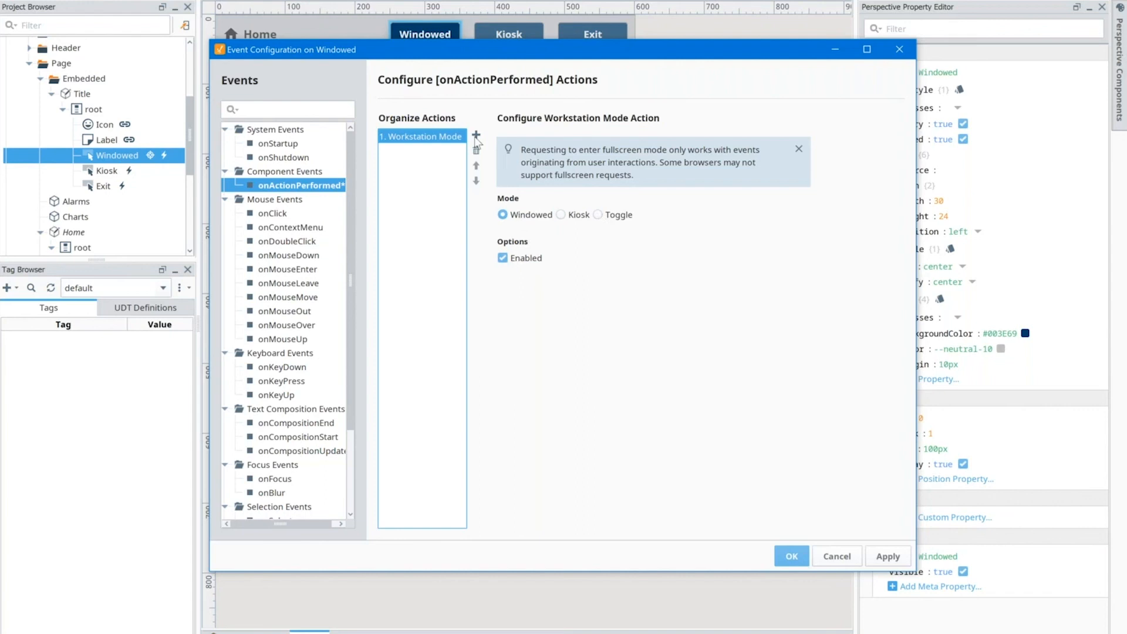
click(791, 556)
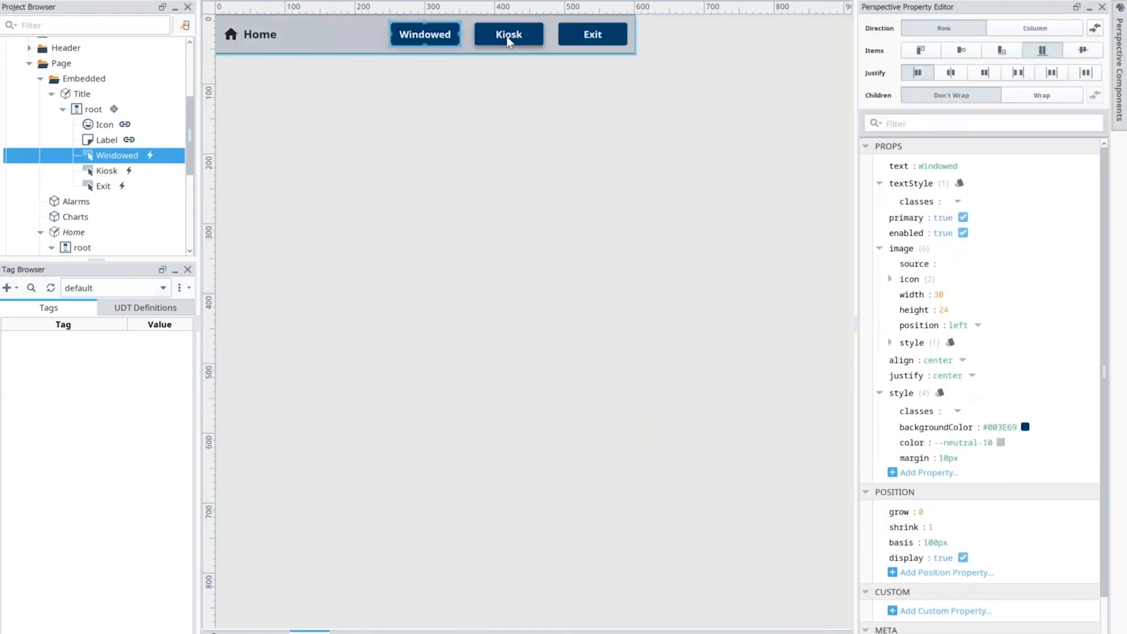
Step: Open the onActionPerformed script of the Exit button in the Title view
click(581, 41)
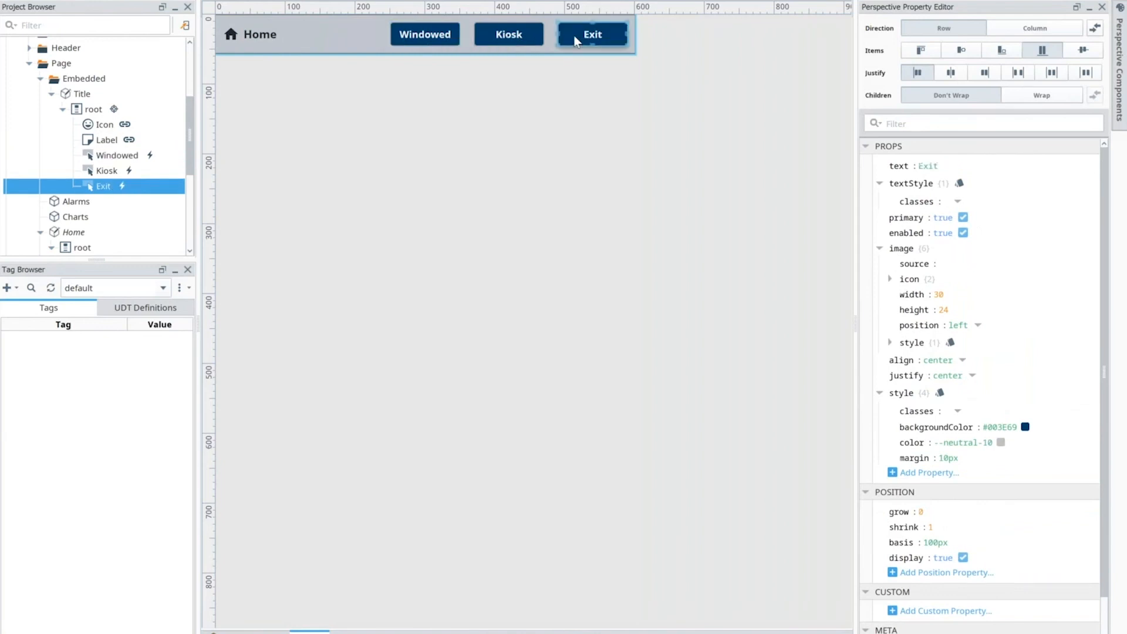
right_click(575, 37)
click(614, 247)
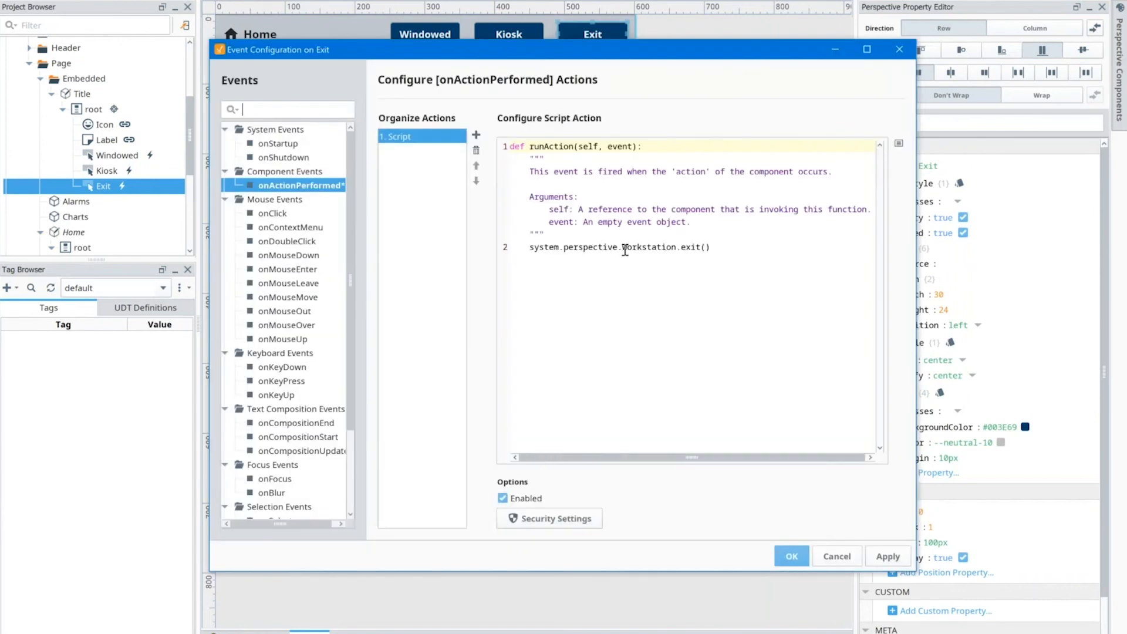
Step: Start a second code line below the exit call in the Exit button's script with system.perspective from code completion
click(721, 247)
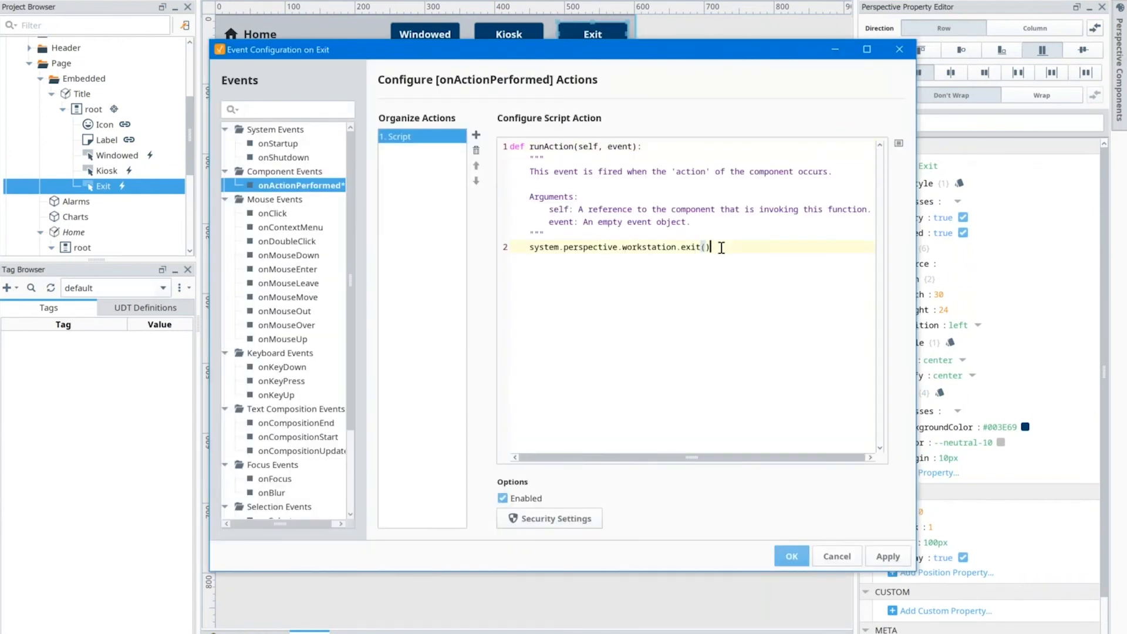
key(Return)
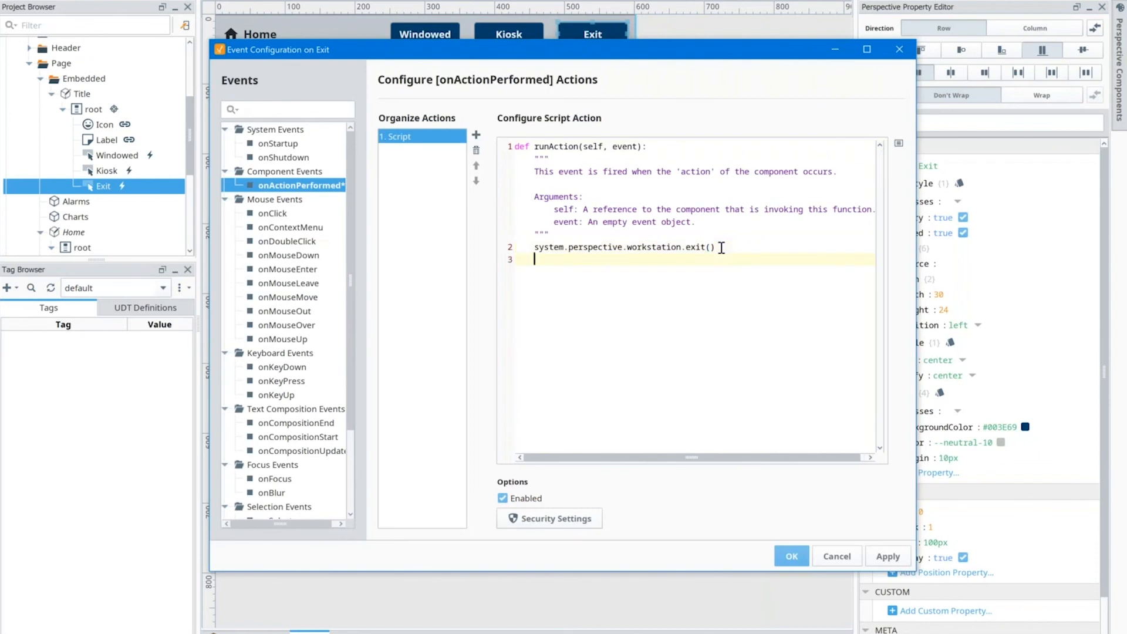
text(system)
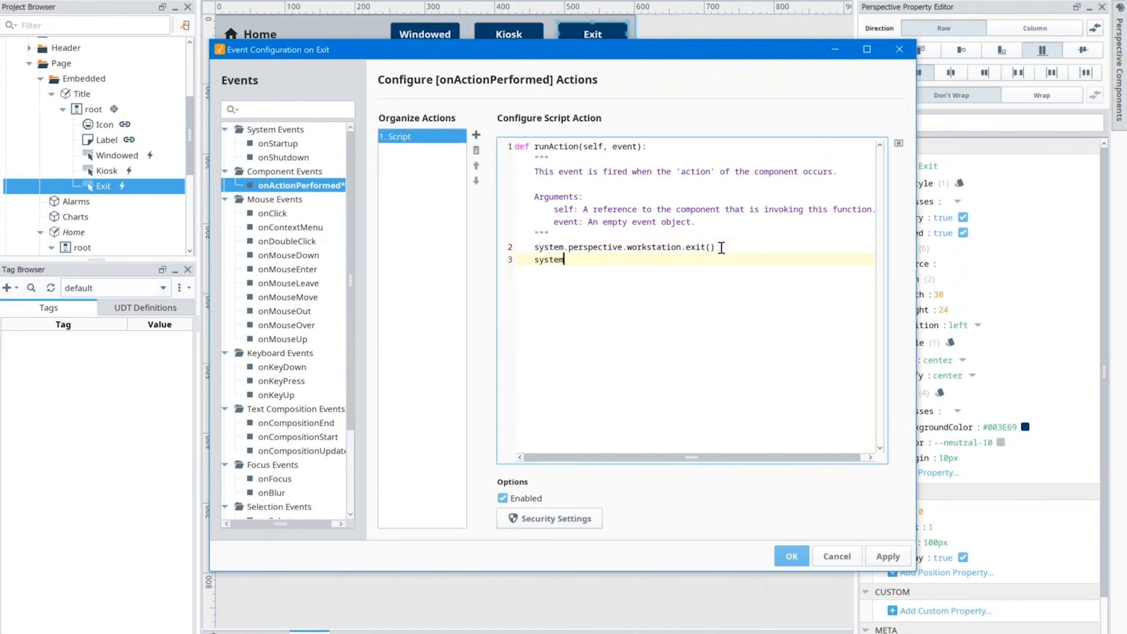
text(.)
key(ctrl+space)
click(634, 322)
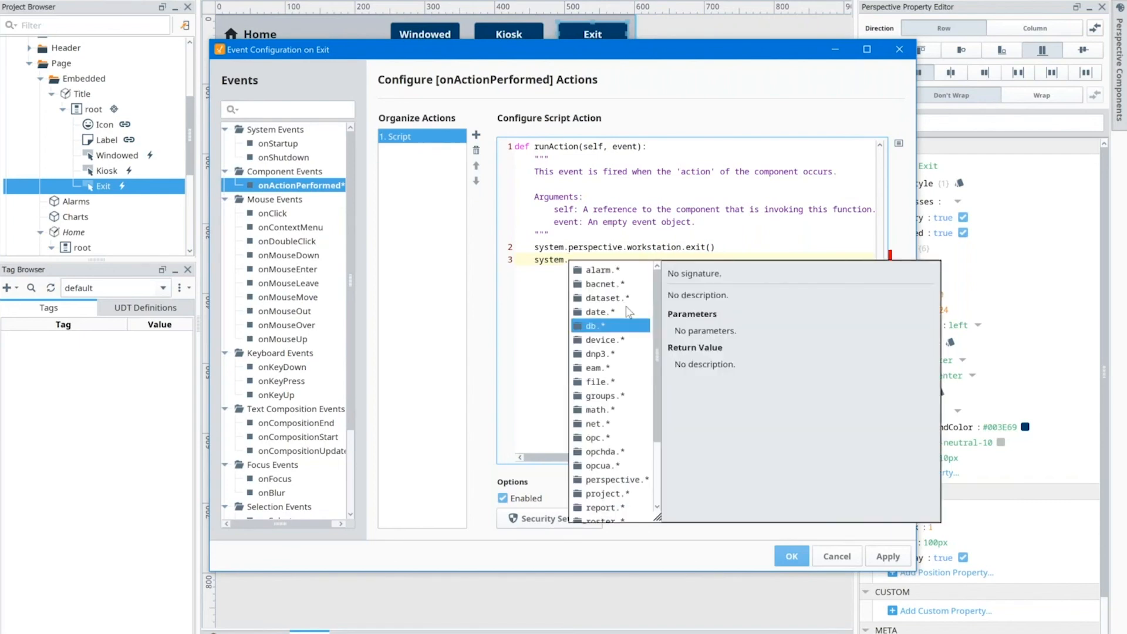
click(610, 287)
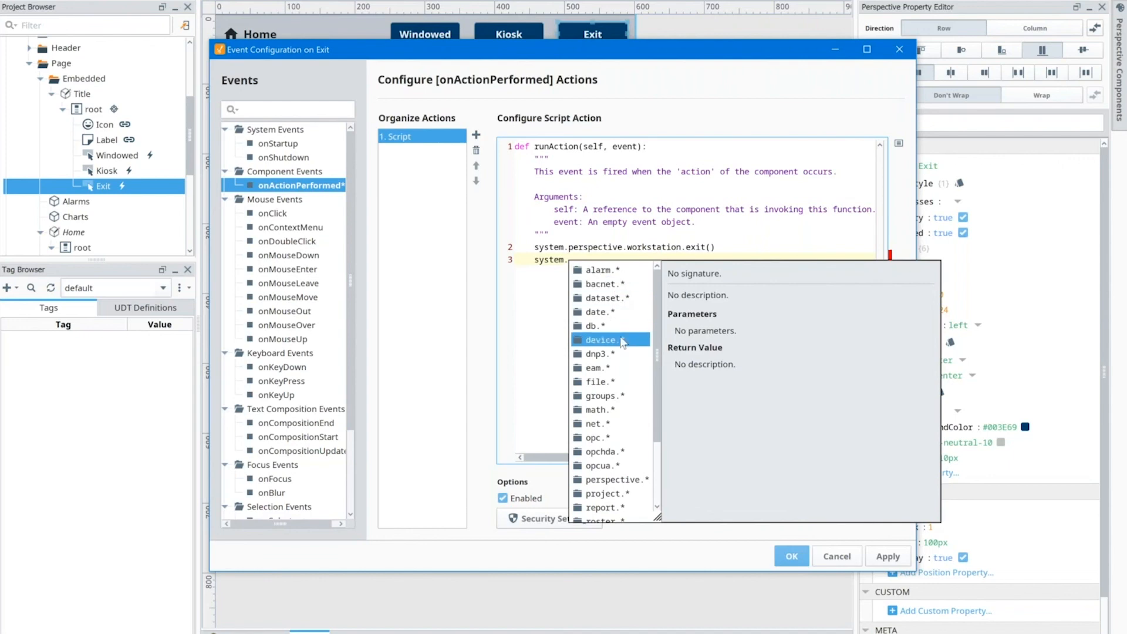
scroll(616, 338, down, 3)
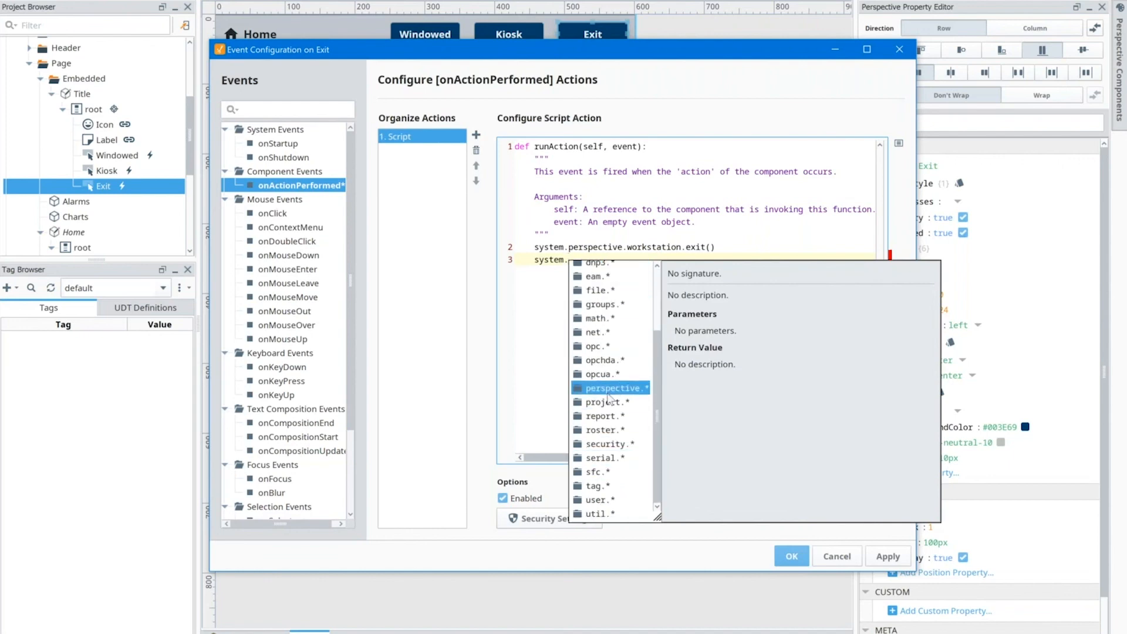
key(Return)
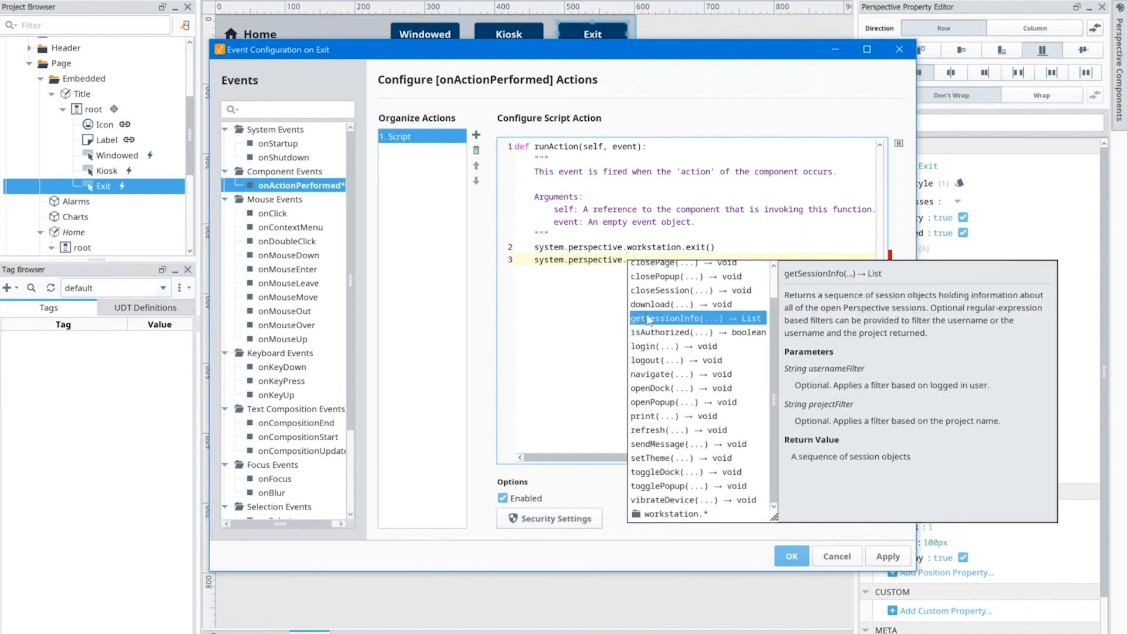
Step: Browse the suggested perspective functions and complete the new line as system.perspective.workstation.exit
key(Up)
key(Up)
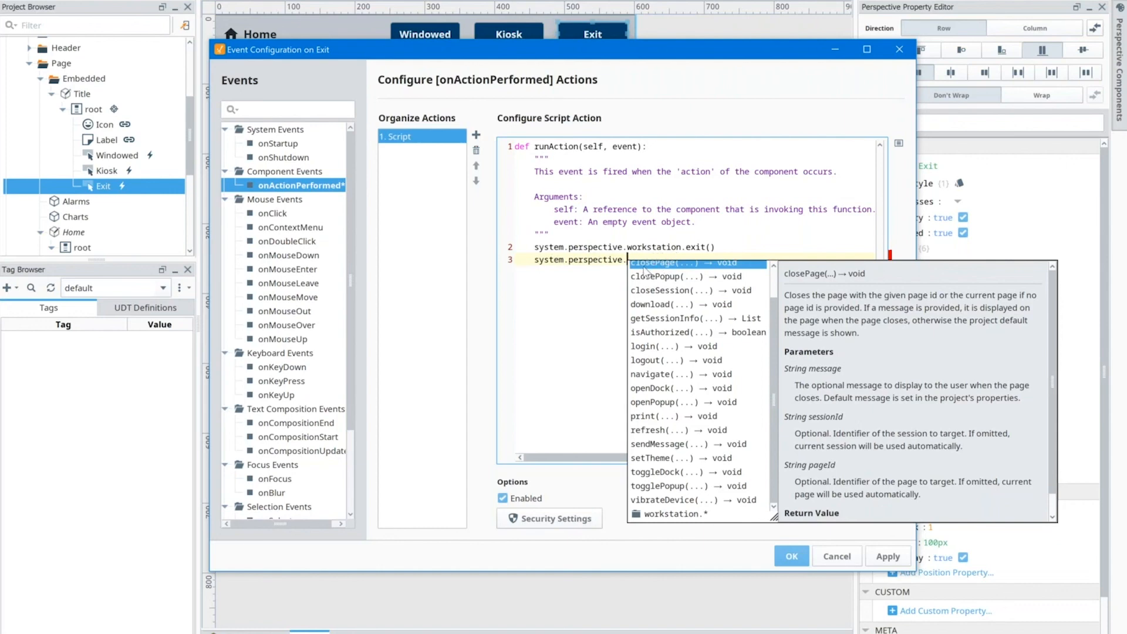
click(674, 318)
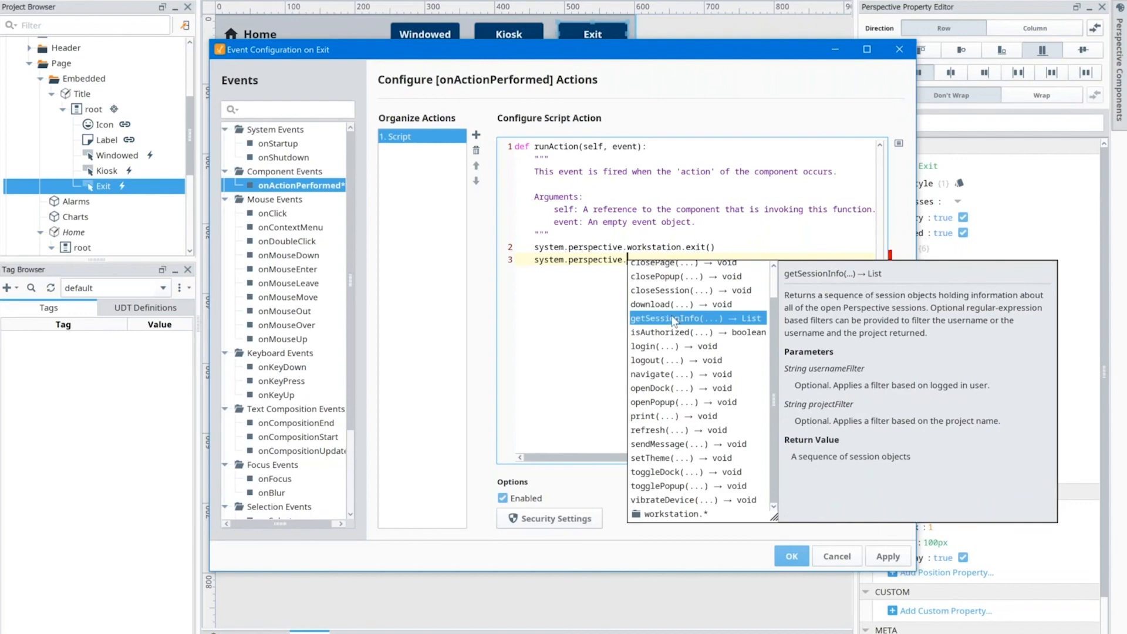
click(652, 304)
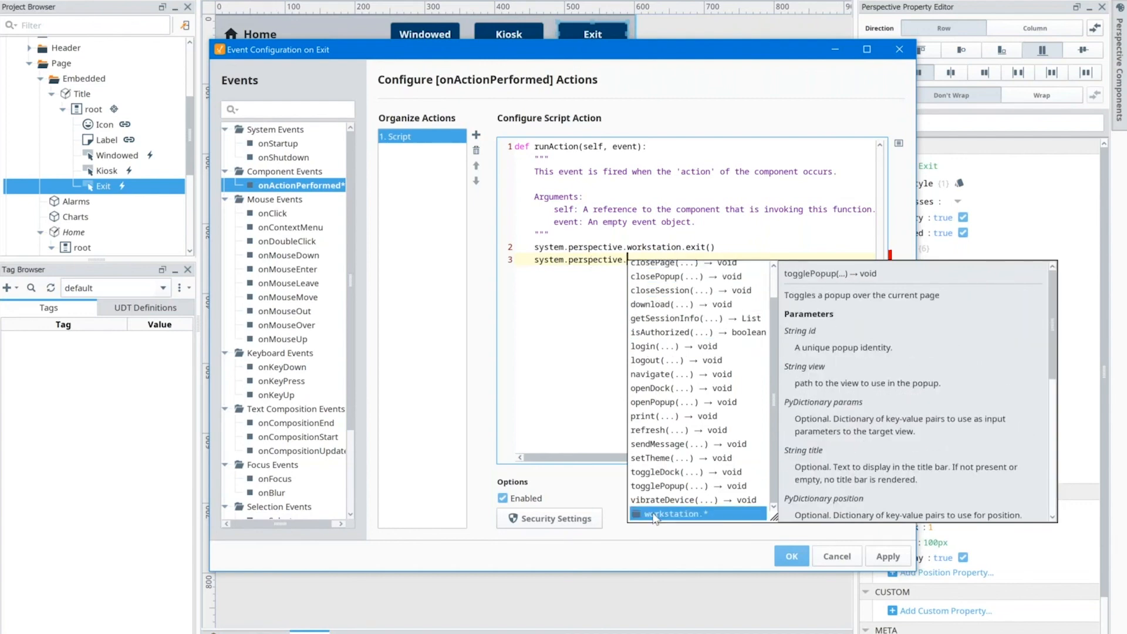
double_click(655, 514)
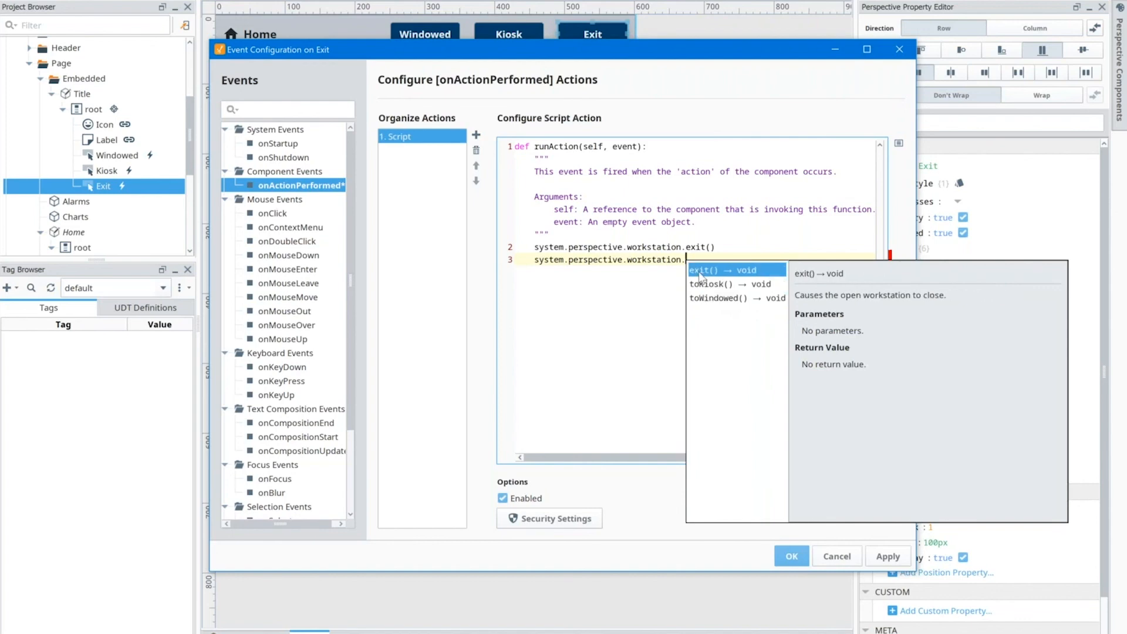
double_click(702, 275)
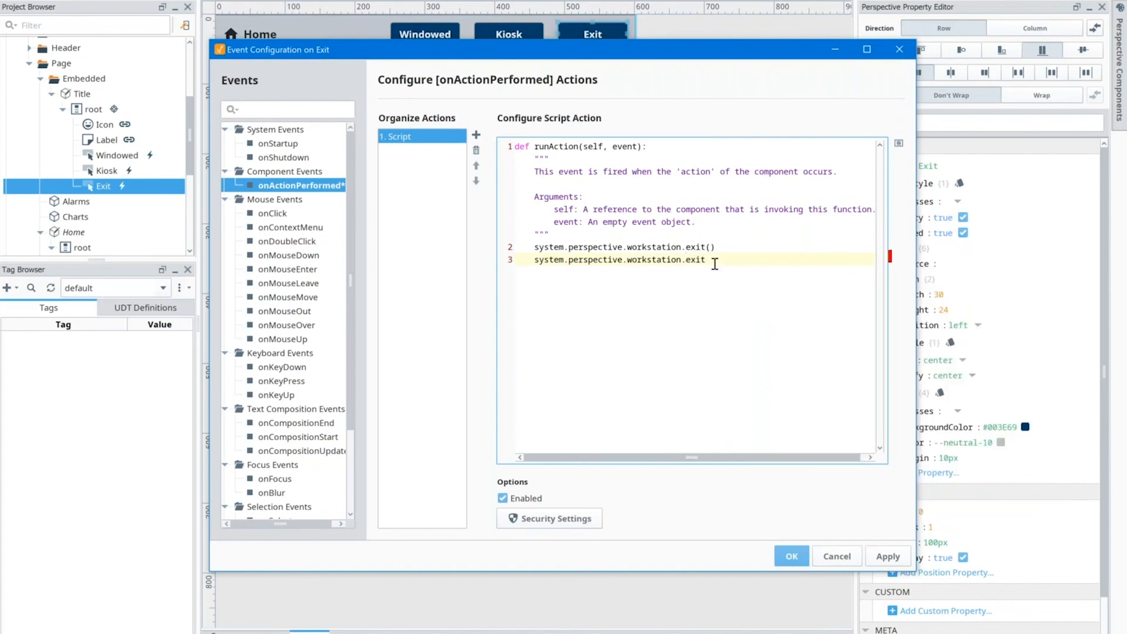
Step: Delete the added line from the Exit button's script and cancel the event configuration
drag(715, 263, 533, 263)
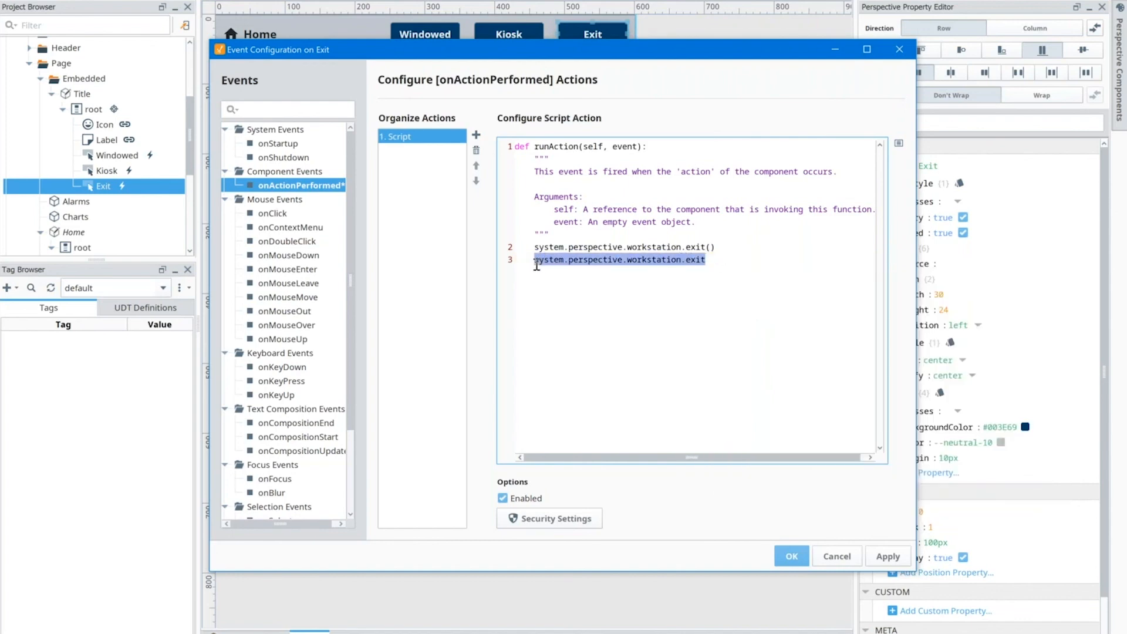
key(BackSpace)
key(BackSpace)
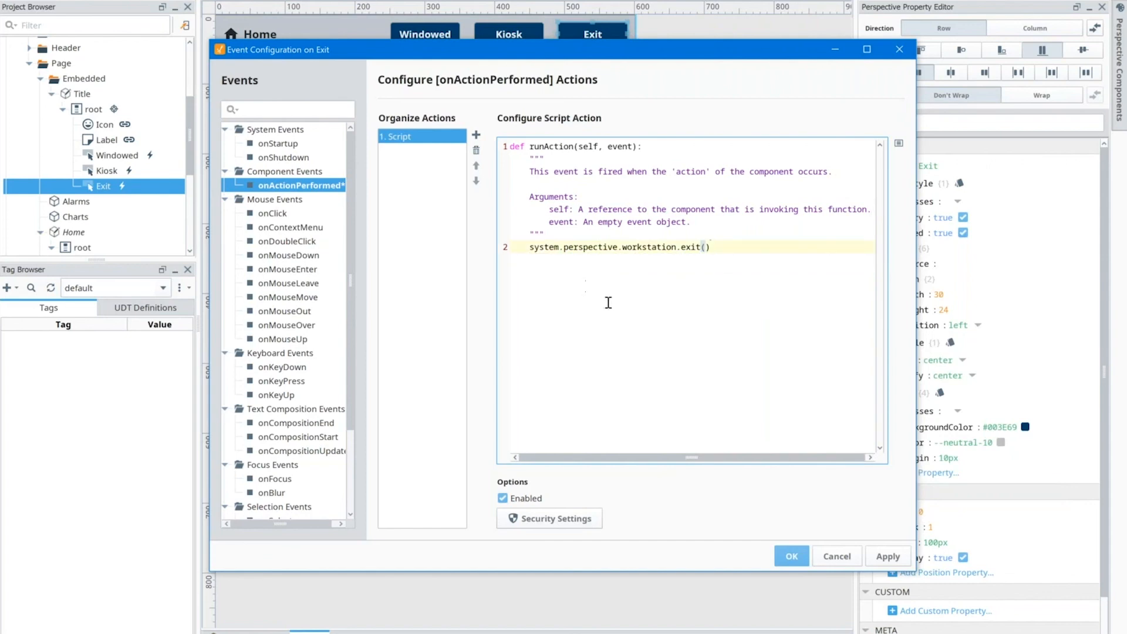
click(837, 558)
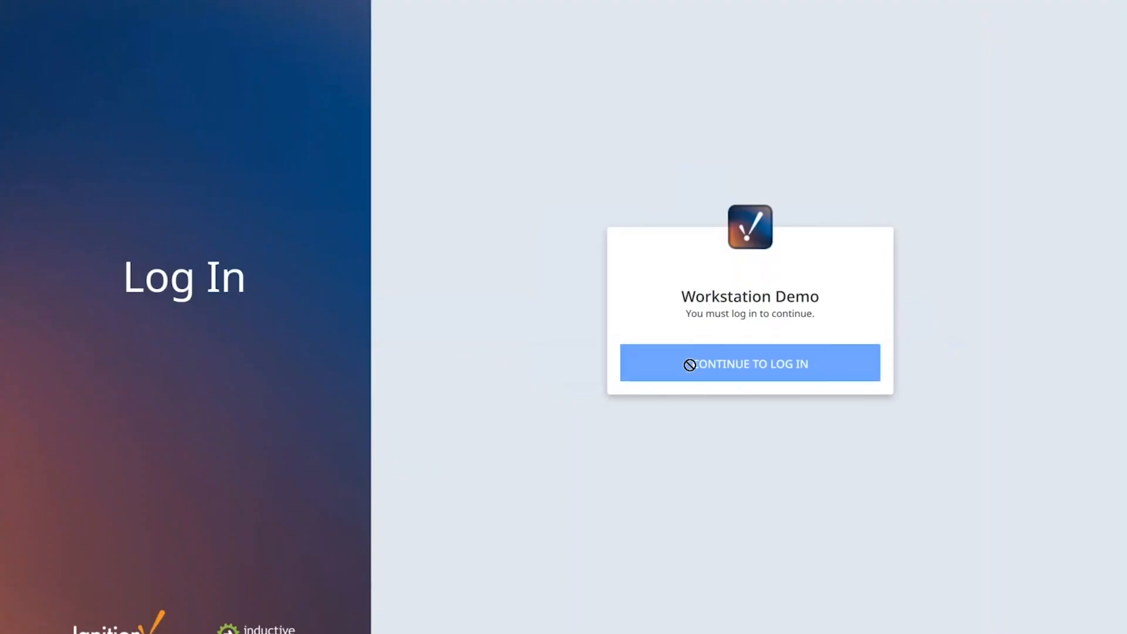
Step: Switch to the Perspective Workstation session and log in with the username and account password
click(692, 364)
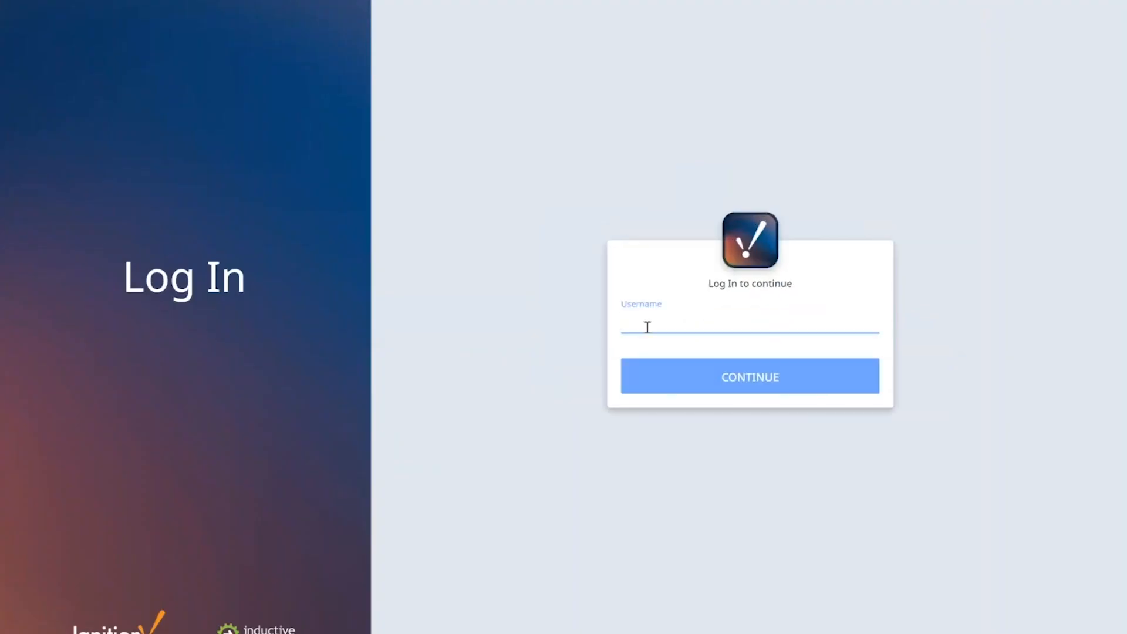
text(admin)
key(Return)
text(pass)
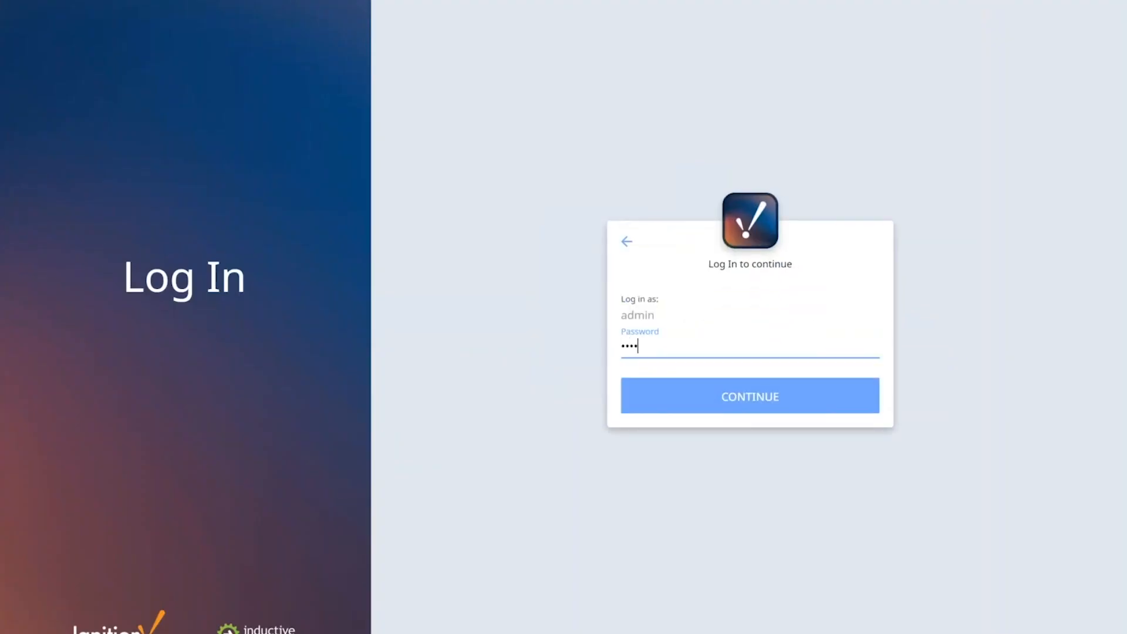
text(word)
key(Return)
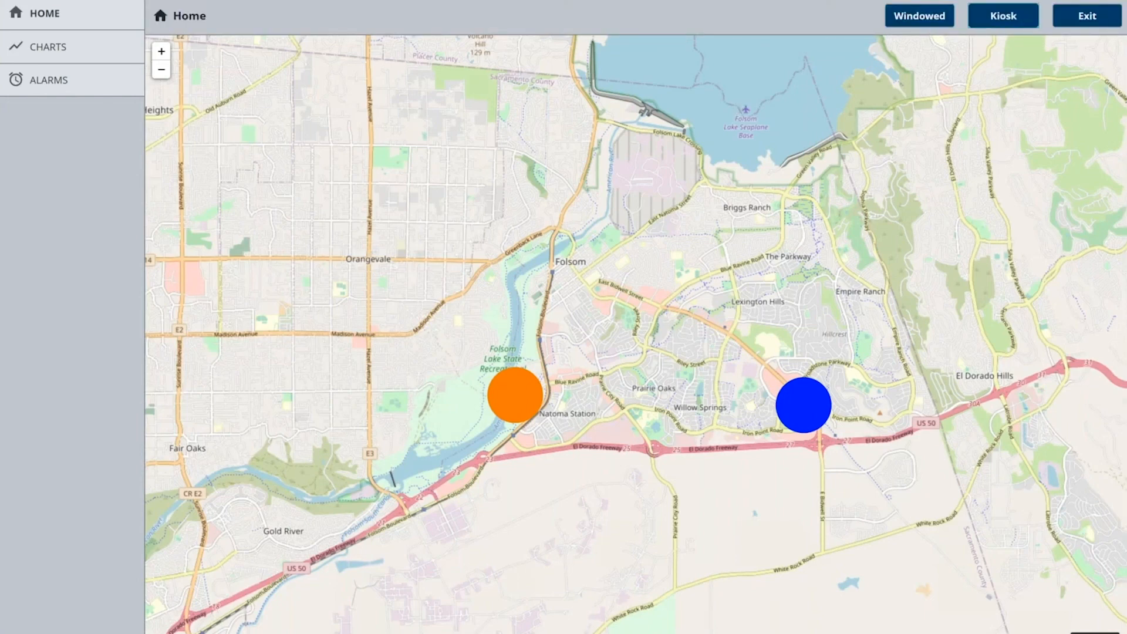
Step: Test the Home page's mode controls by switching to kiosk and back to windowed, and exit Workstation
click(1003, 16)
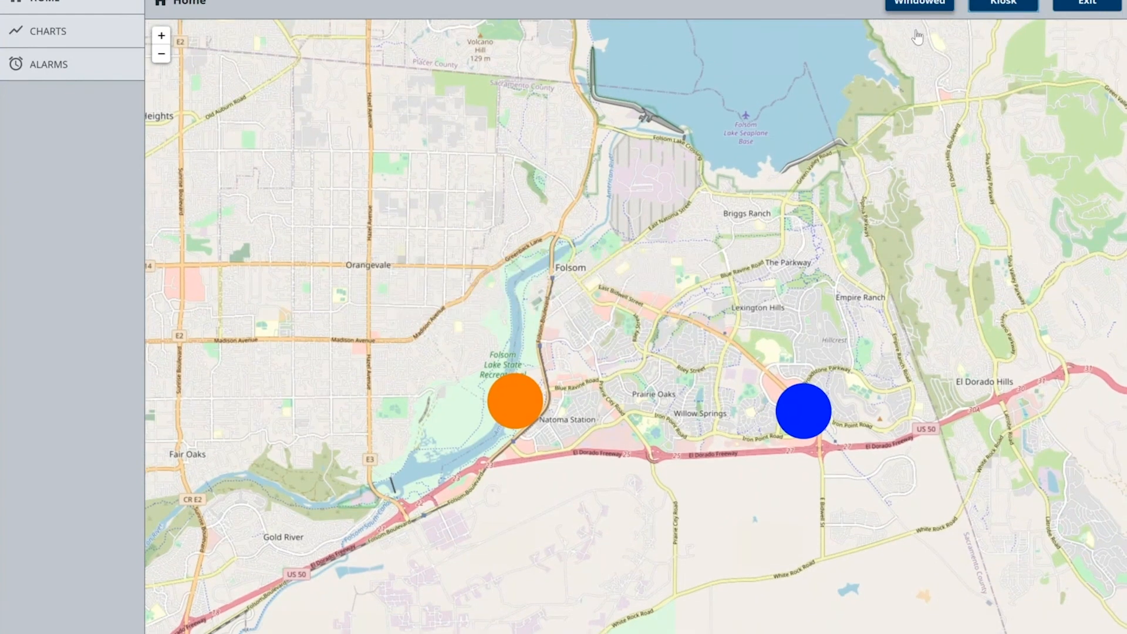
click(918, 9)
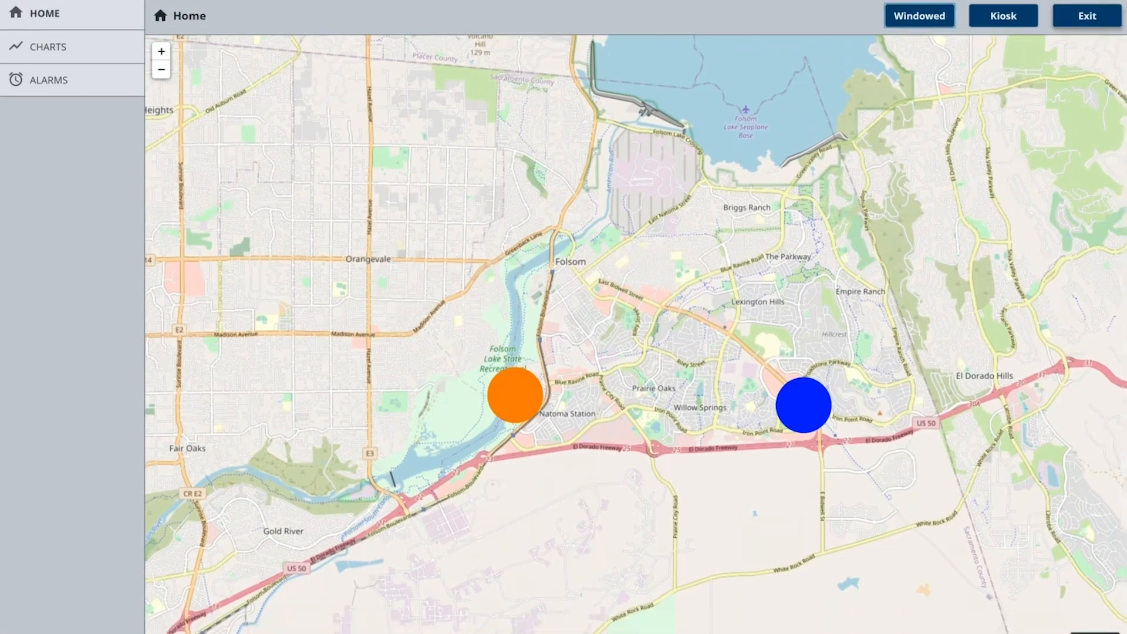
click(1087, 15)
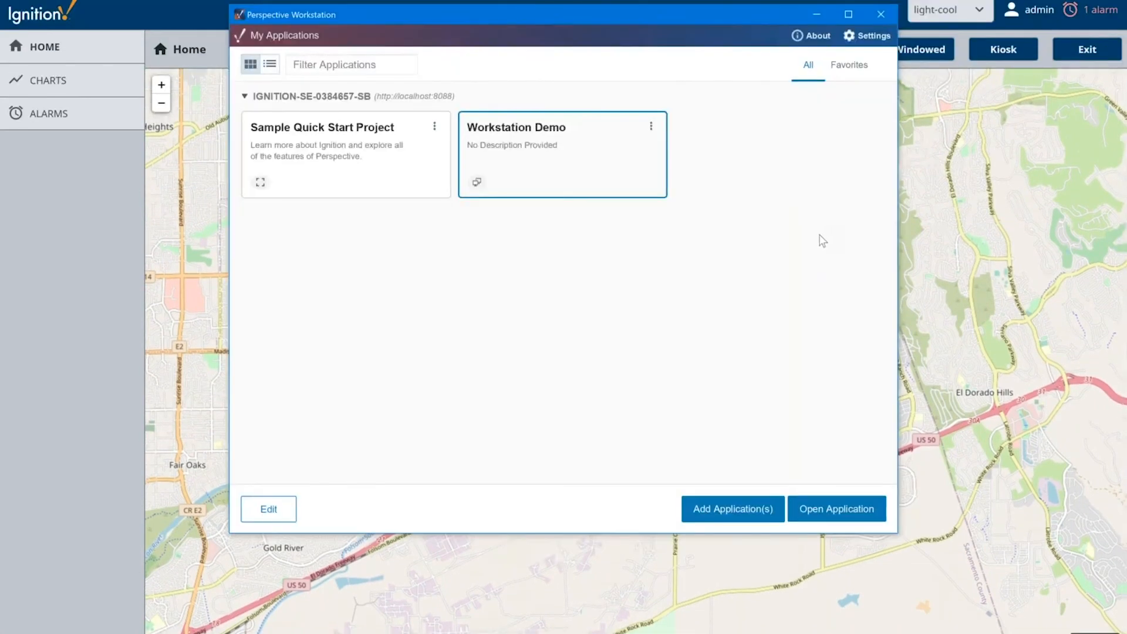